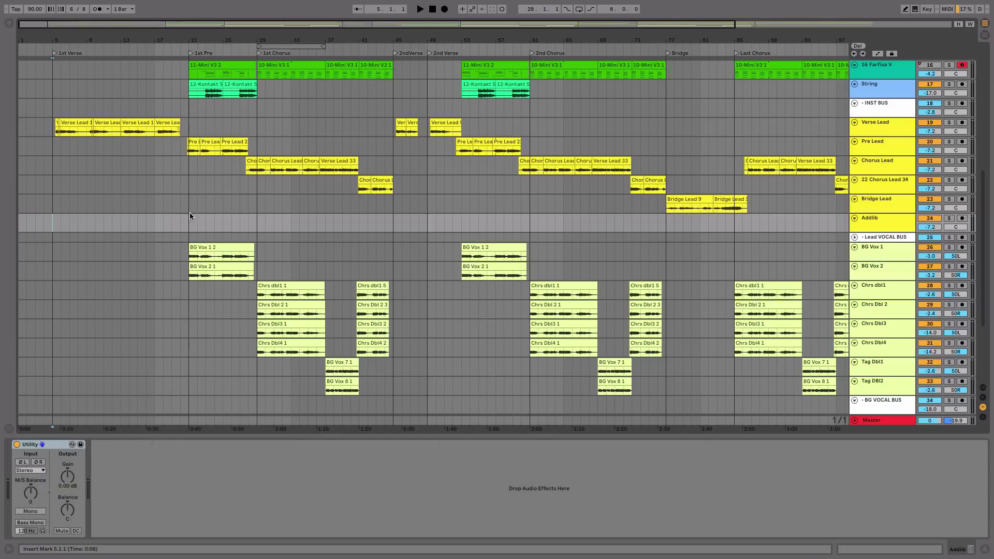
Play the arrangement from the 1st Verse marker into the 1st Pre section, and stop playback
scroll(194, 215, up, 2)
click(56, 230)
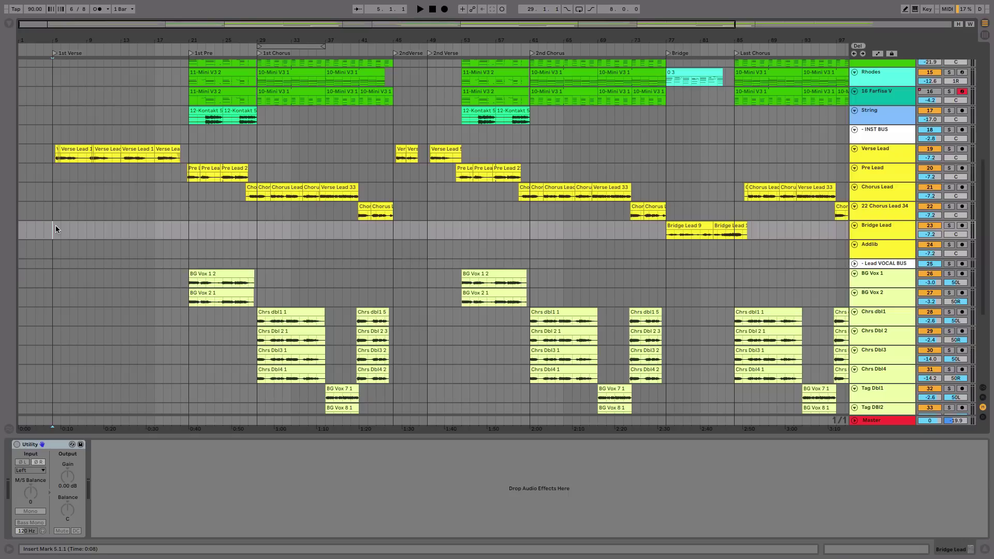
key(space)
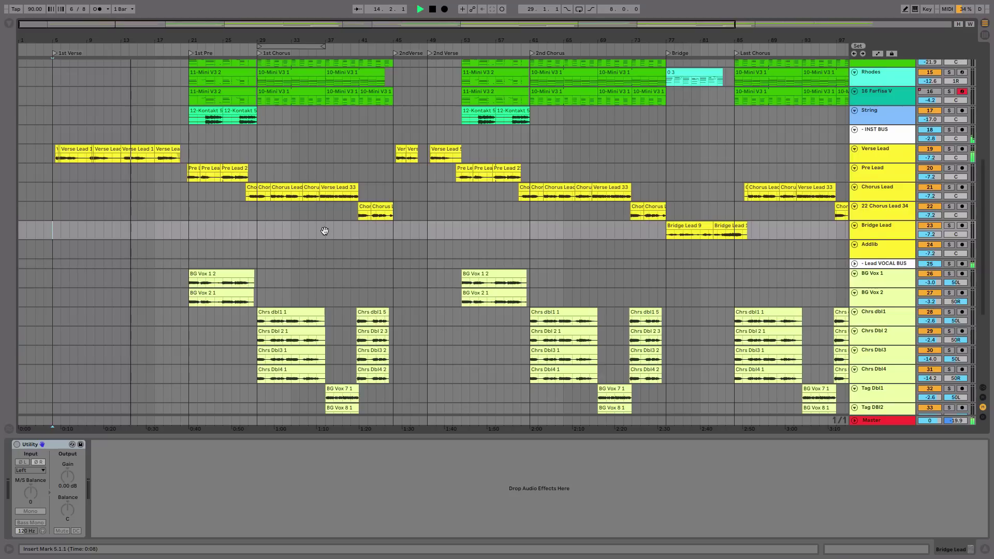
scroll(325, 234, up, 2)
scroll(328, 260, up, 4)
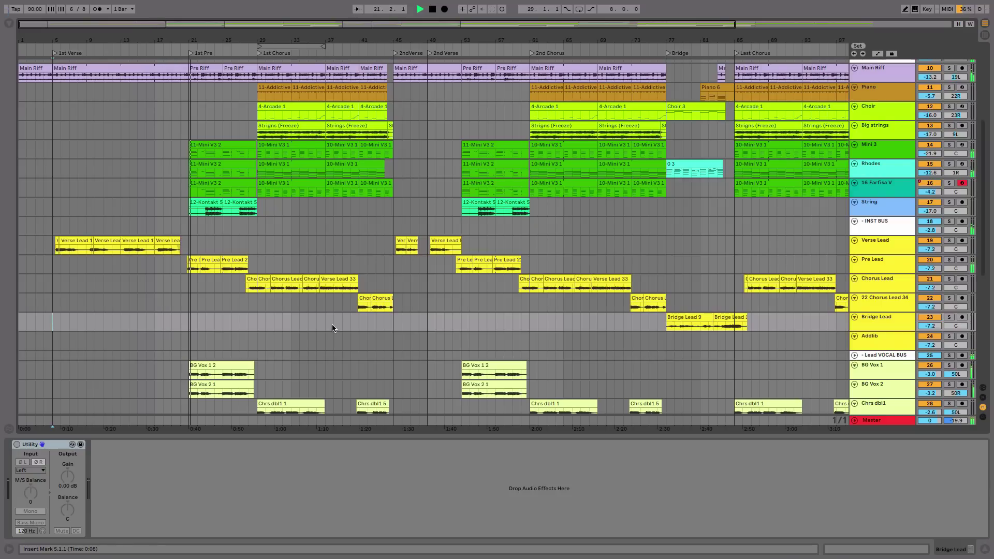
mouse_move(346, 314)
mouse_down()
mouse_move(350, 284)
mouse_move(355, 326)
mouse_up()
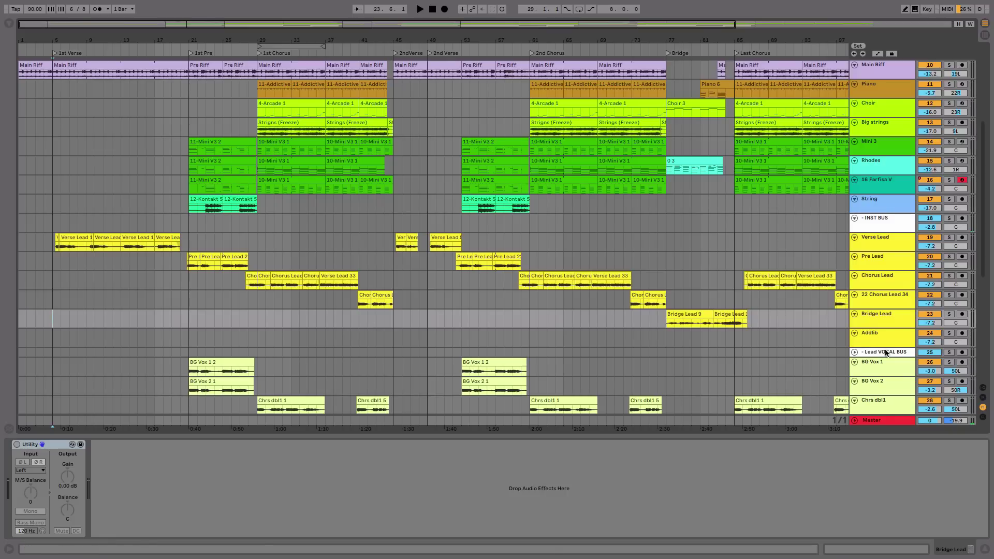
Select the group of lead vocal tracks from Verse Lead through Addlib
click(879, 238)
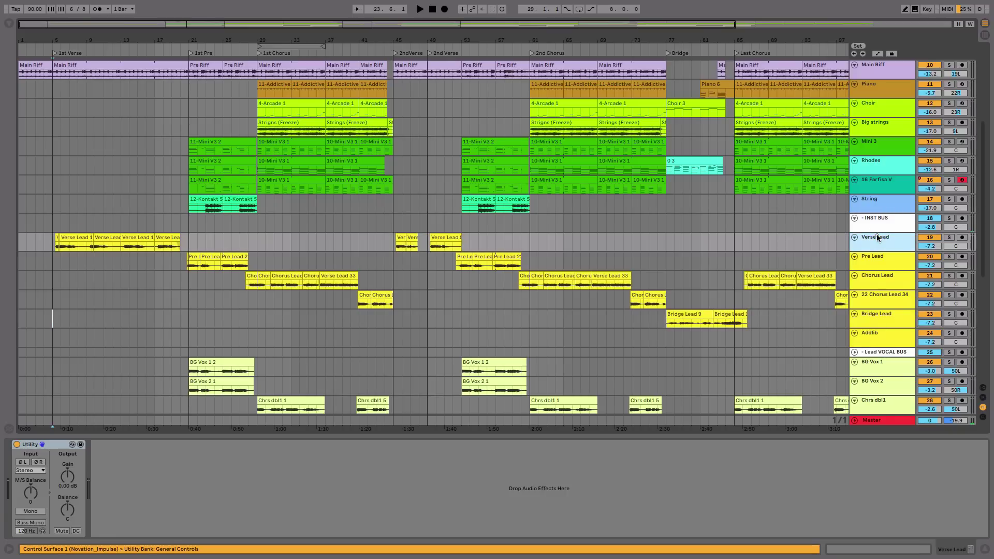
shift+click(881, 337)
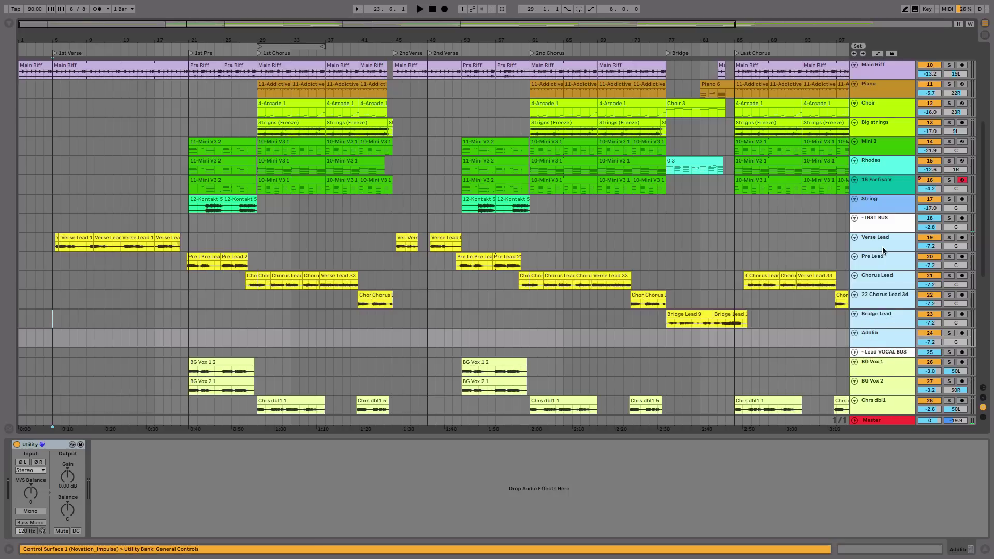
click(881, 244)
click(879, 339)
Show the Lead VOCAL BUS device chain and unfold that track in the arrangement
click(877, 352)
scroll(801, 355, down, 3)
click(800, 297)
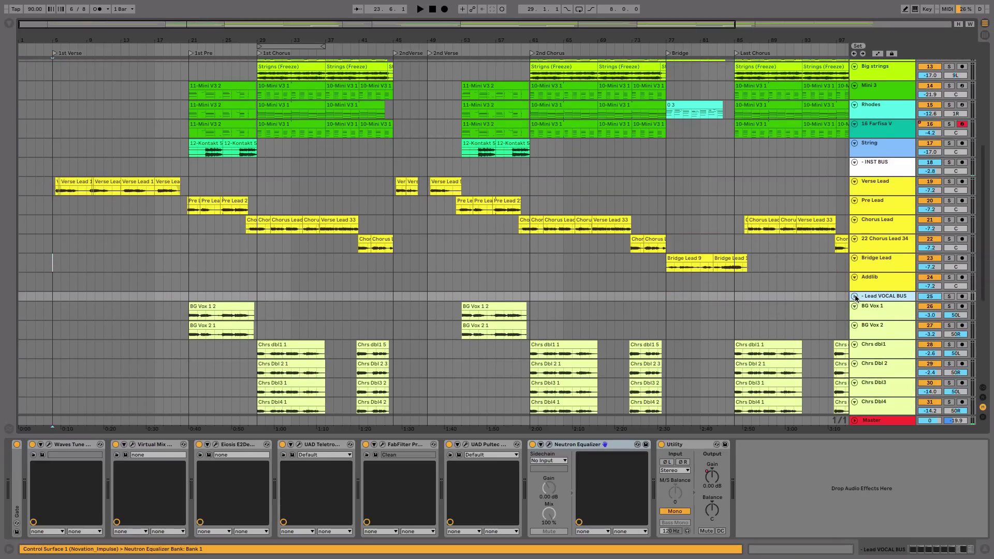
click(854, 296)
scroll(831, 284, down, 5)
click(830, 211)
click(860, 213)
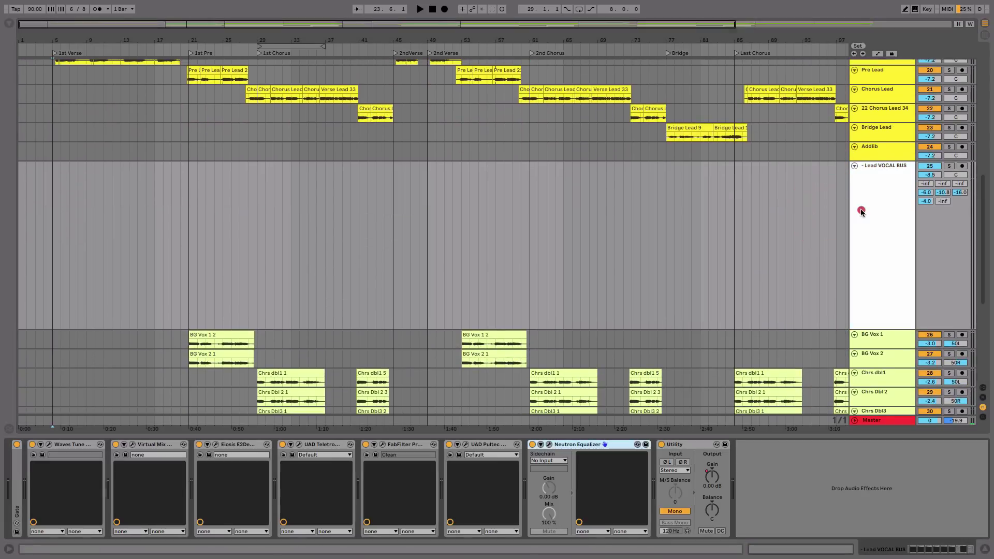
Expand the collapsed Gate at the start of the Lead VOCAL BUS chain to show its controls
double_click(14, 484)
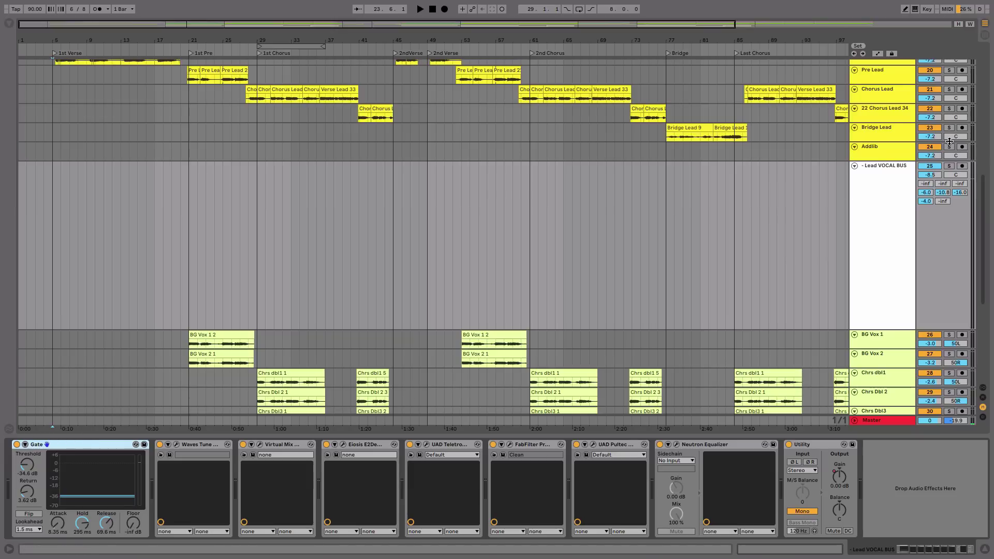
scroll(593, 269, up, 4)
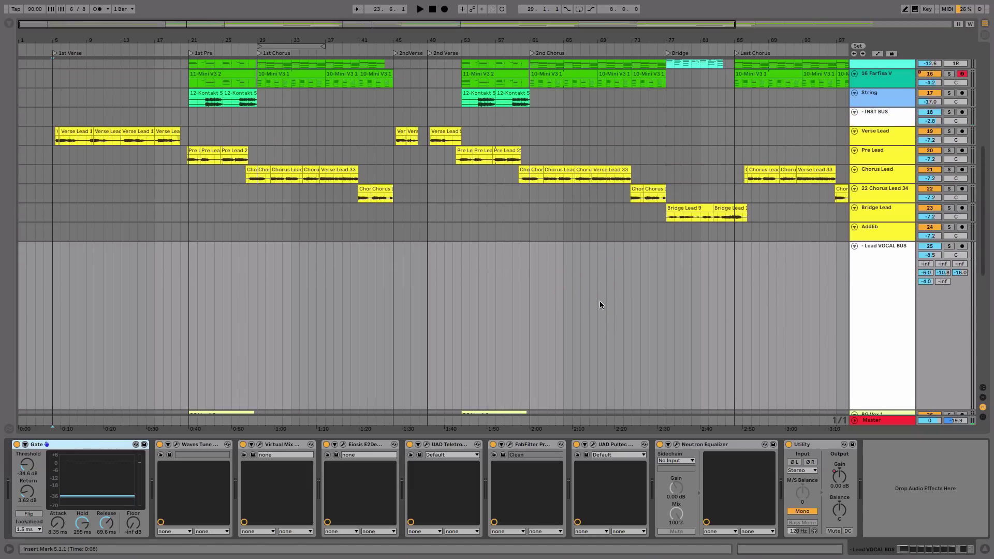
scroll(591, 322, down, 4)
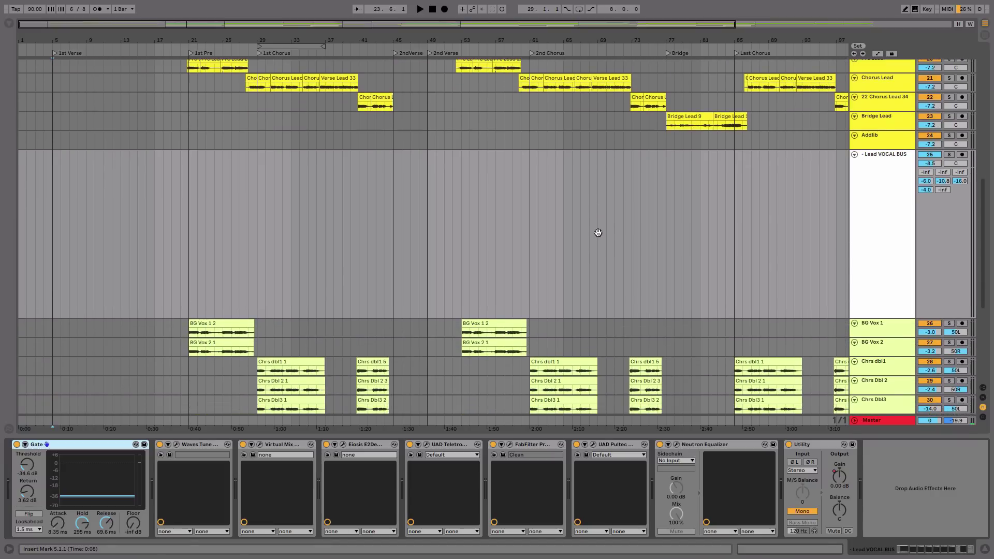
scroll(598, 239, up, 1)
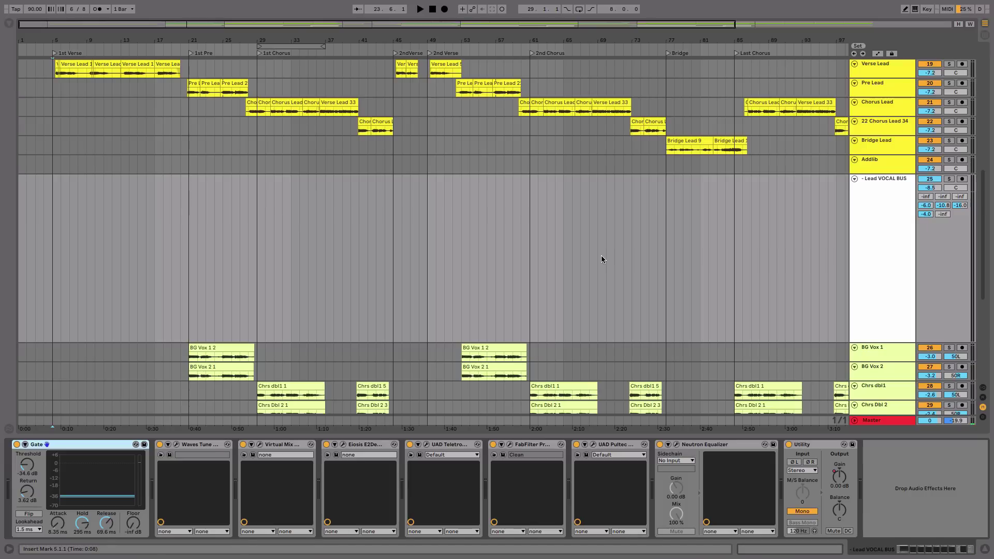
drag(566, 260, 671, 306)
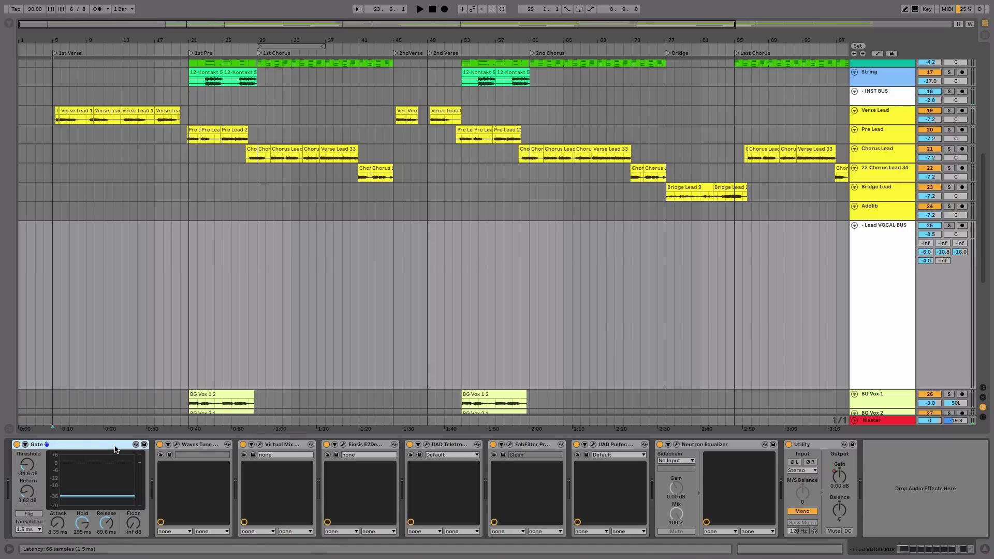
Examine the Waves Tune Real-Time settings, close the plug-in and place the insert mark at bar 5
click(176, 446)
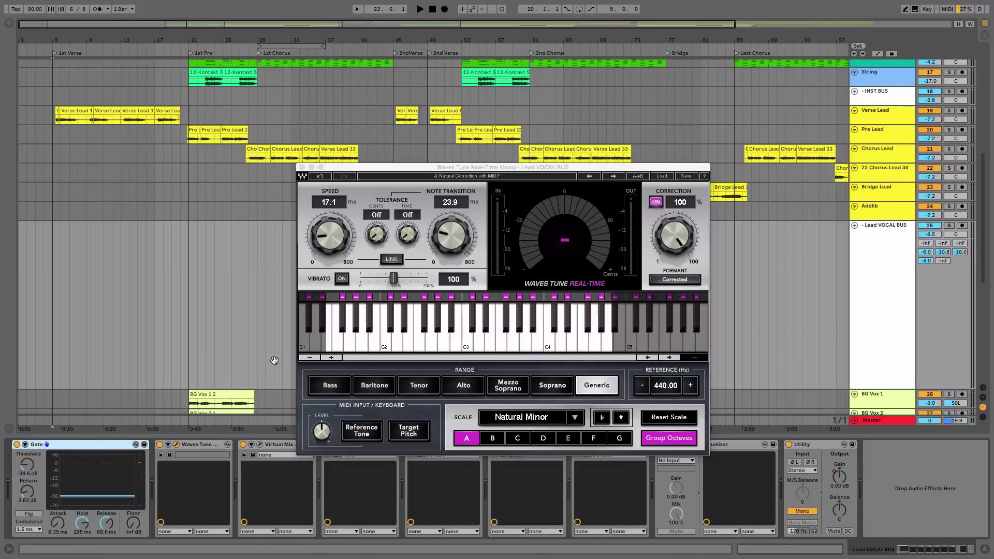
click(302, 167)
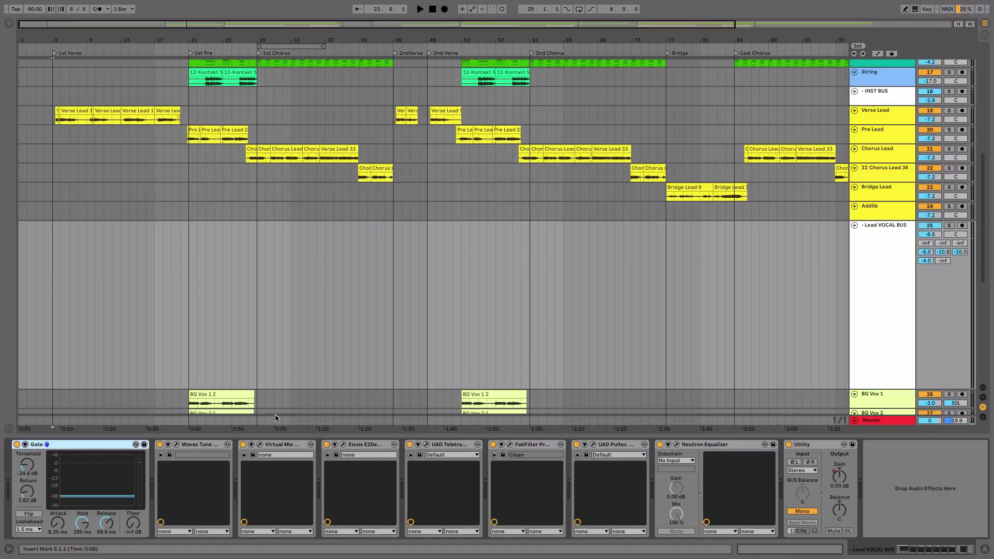
click(50, 276)
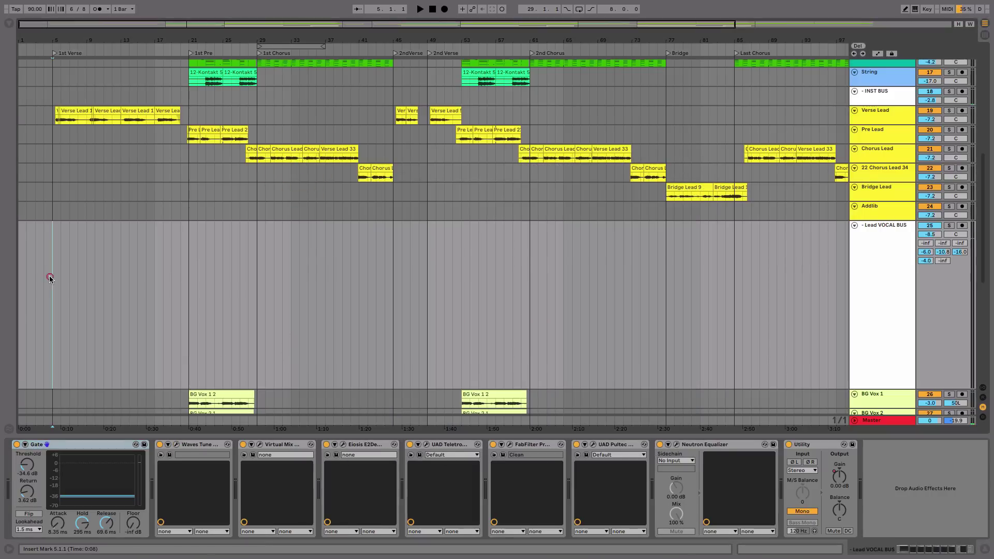
Examine the Virtual Channel and FG-N equalizer settings in Virtual Mix Rack, and close the plug-in
click(259, 444)
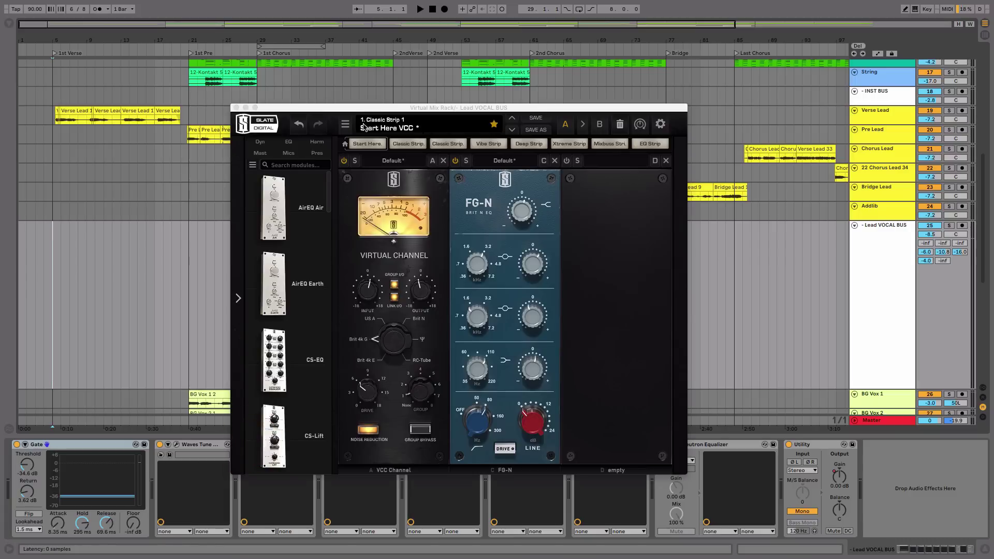
click(361, 108)
drag(362, 108, 390, 129)
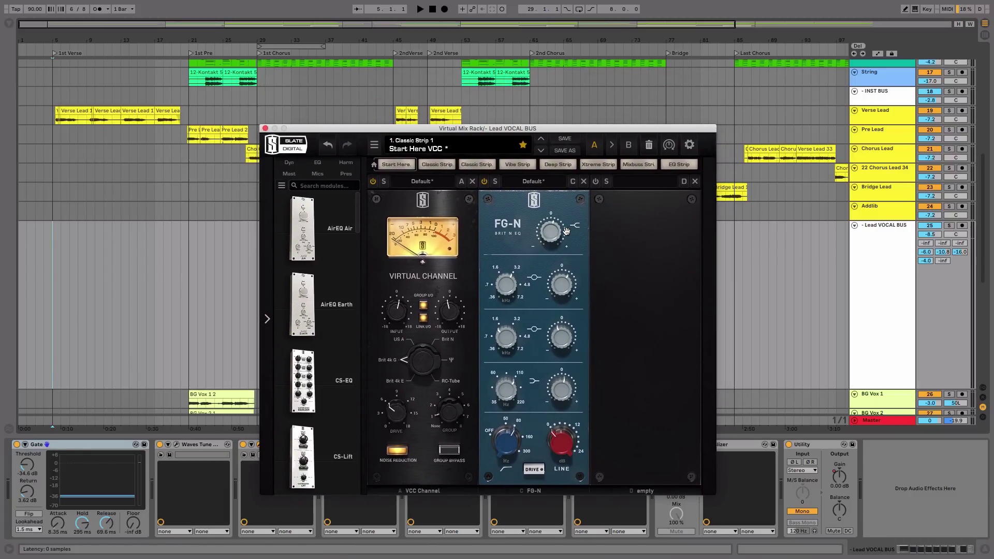
drag(561, 231, 552, 246)
drag(562, 288, 515, 282)
click(568, 284)
click(563, 390)
click(265, 128)
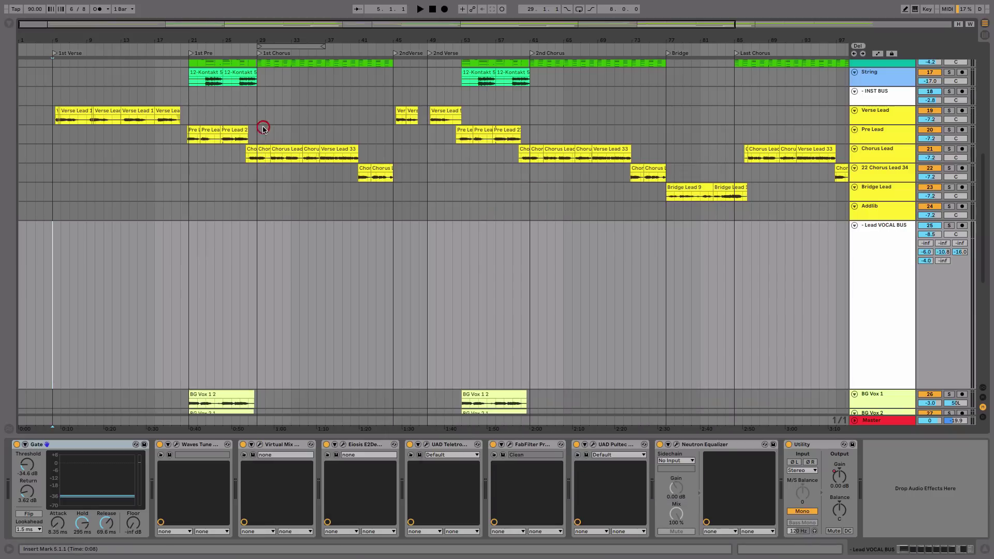
Examine the voiced and sibilants EQ curves in Eiosis E2Deesser, and close the plug-in
click(285, 445)
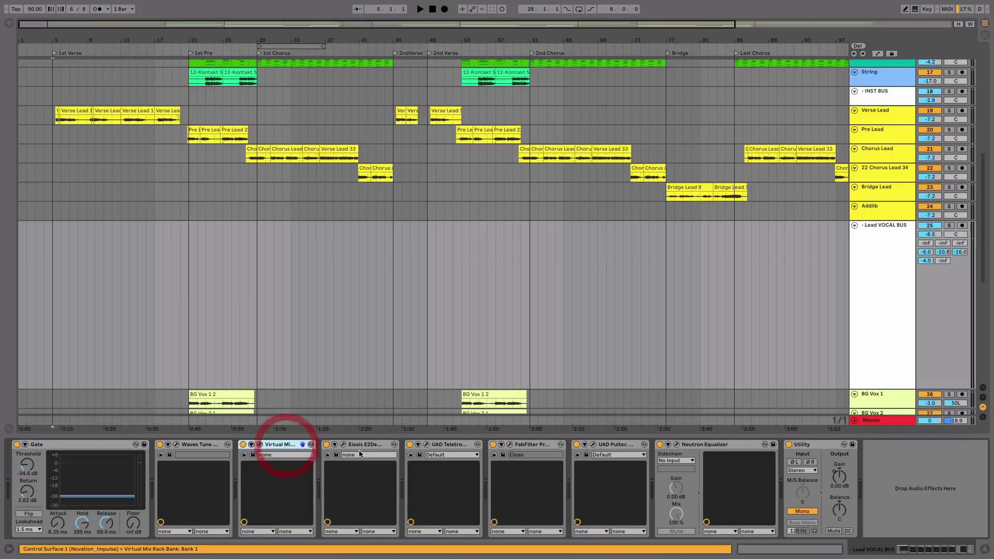
click(344, 444)
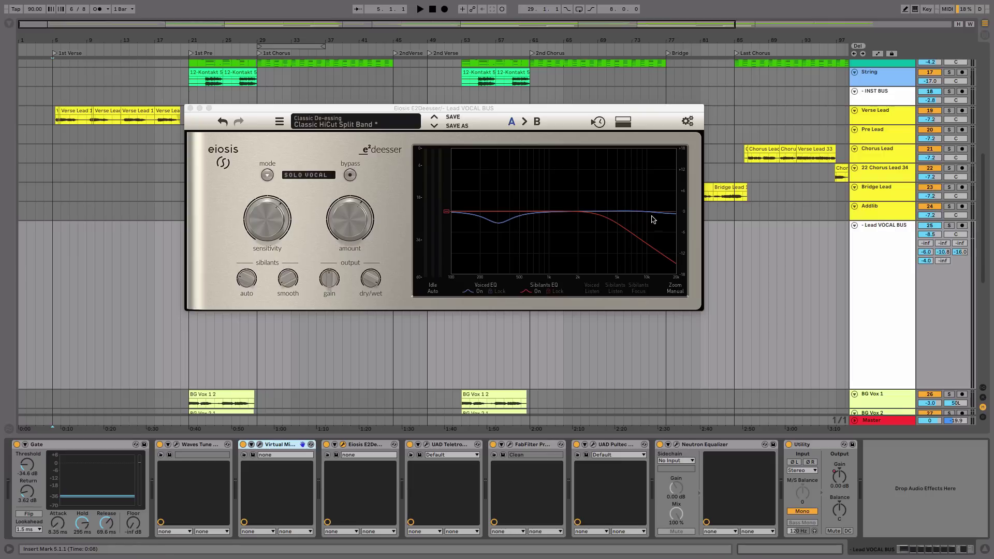
click(669, 211)
mouse_move(669, 212)
mouse_down()
mouse_move(665, 175)
mouse_move(665, 211)
mouse_up()
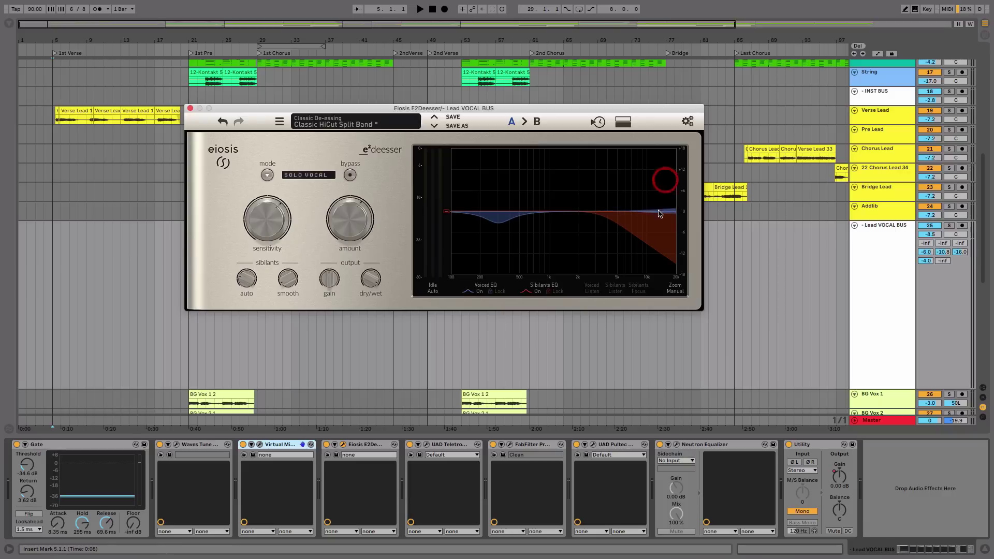
click(189, 110)
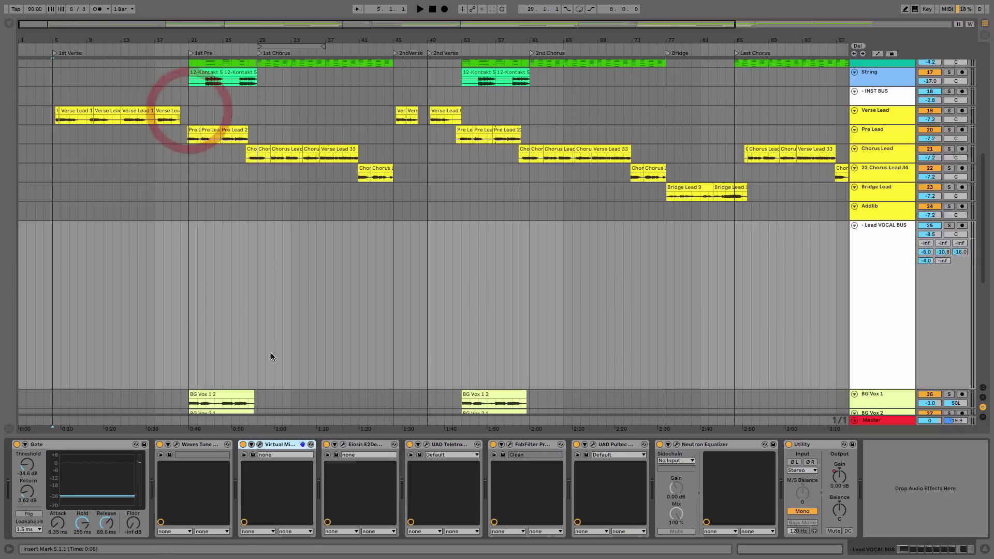
Open the UAD Teletronix LA-2A Silver compressor and move its window nearer the centre to view its settings
click(428, 445)
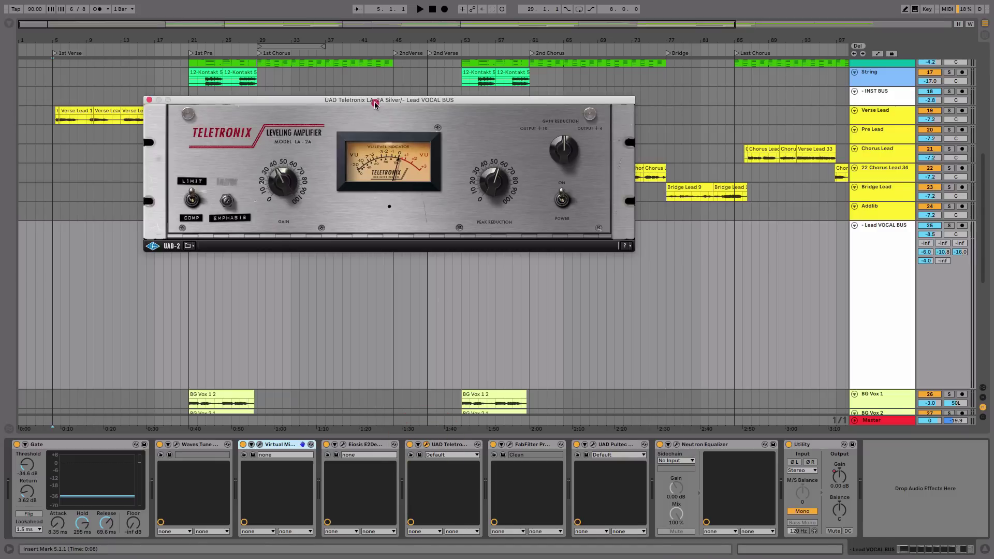
drag(378, 107, 436, 143)
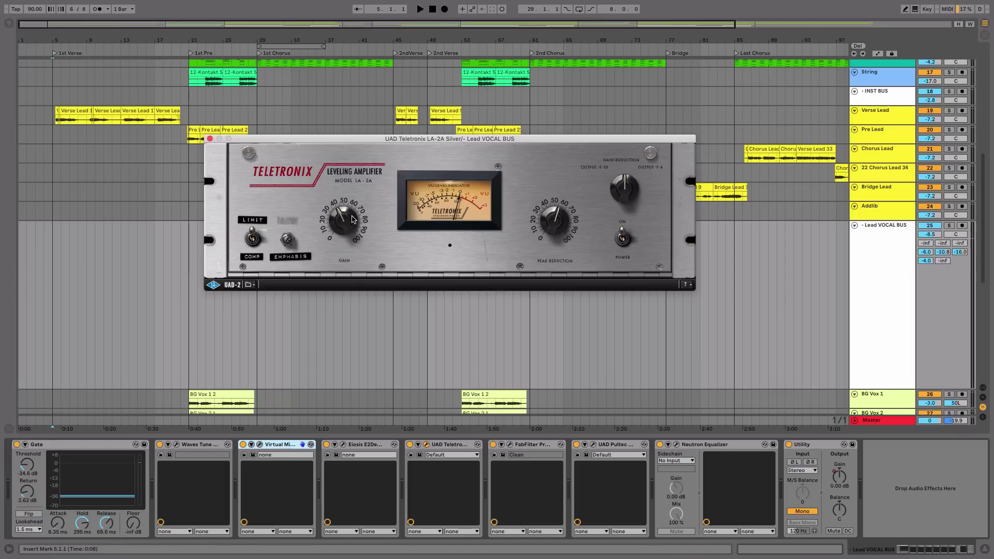
Solo the Lead VOCAL BUS and bypass its Virtual Mix Rack, E2Deesser, Teletronix, FabFilter, UAD Pultec and Neutron Equalizer devices
click(950, 226)
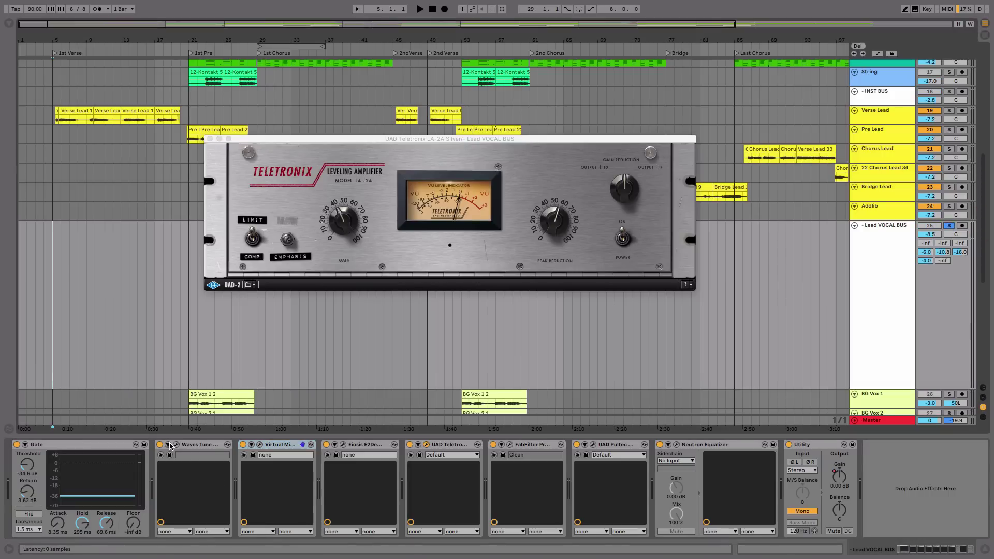
click(243, 444)
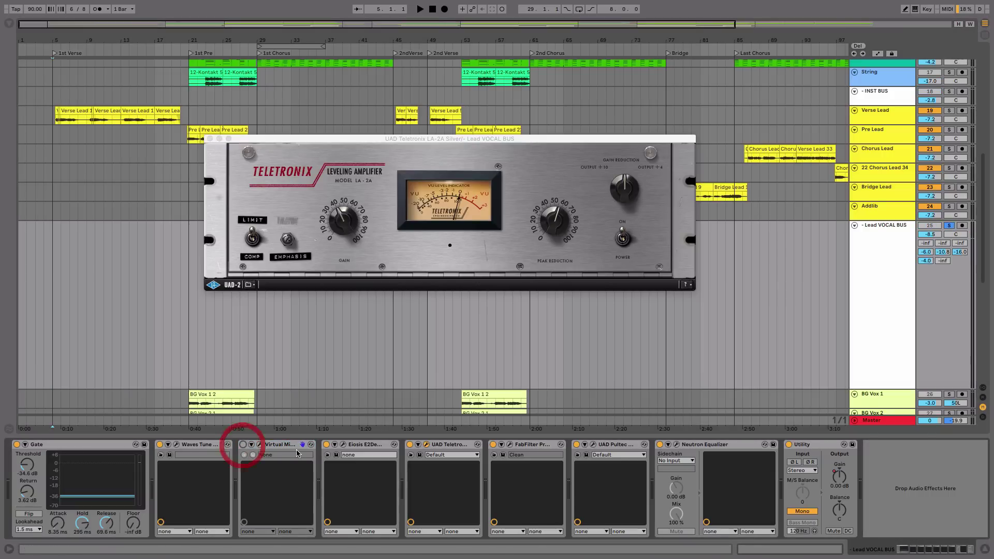
click(326, 444)
click(410, 444)
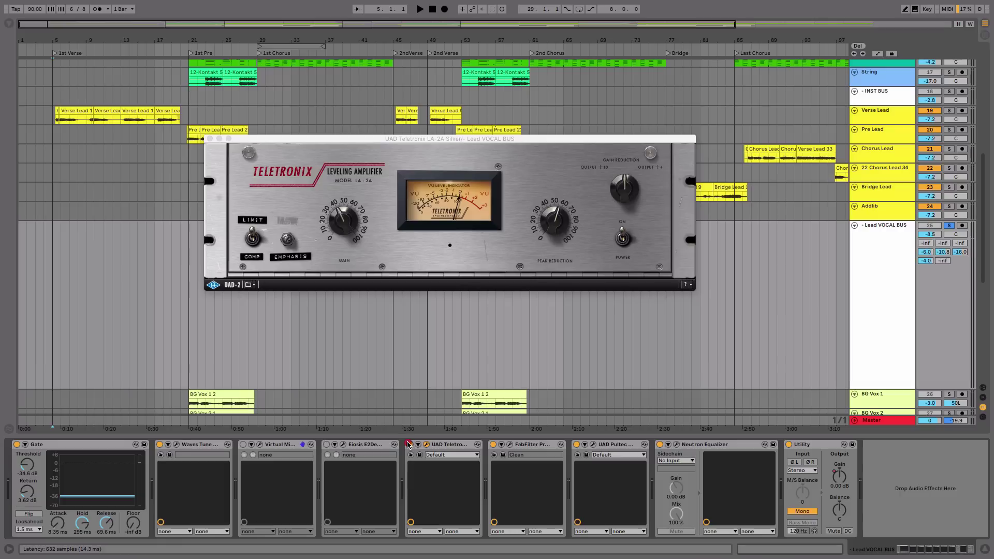
click(493, 444)
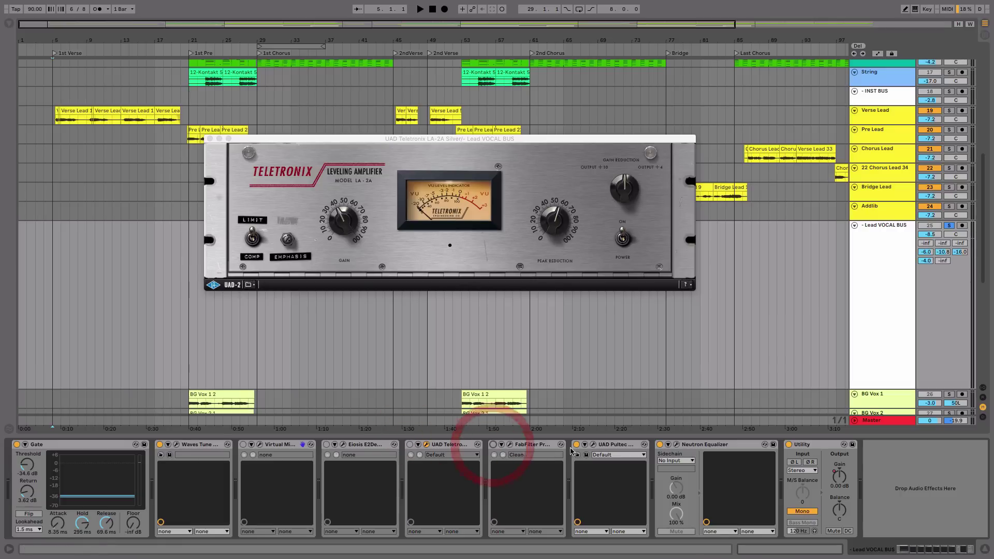
click(576, 444)
click(659, 445)
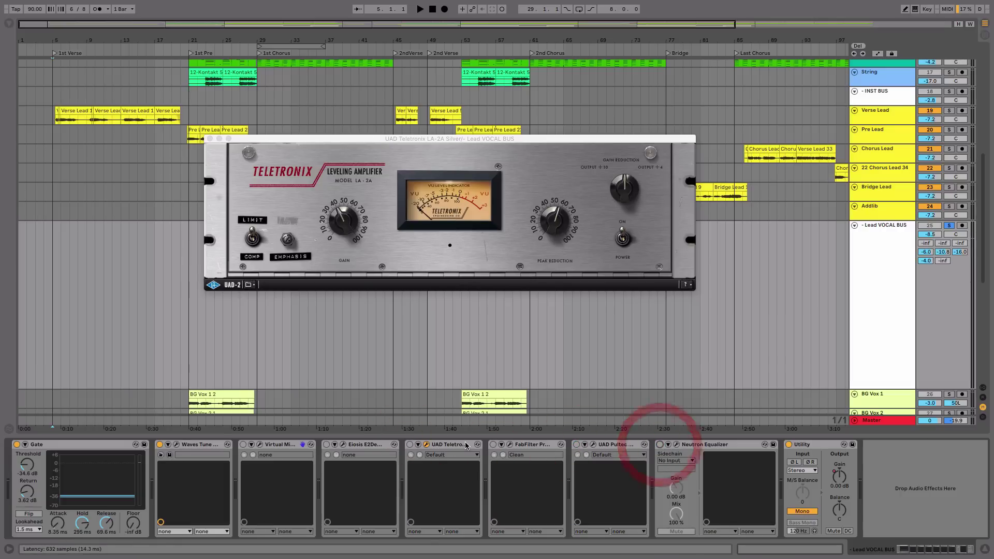
Play the soloed lead vocal from bar 5 with only the Gate, Waves Tune and Utility active, and stop playback
key(space)
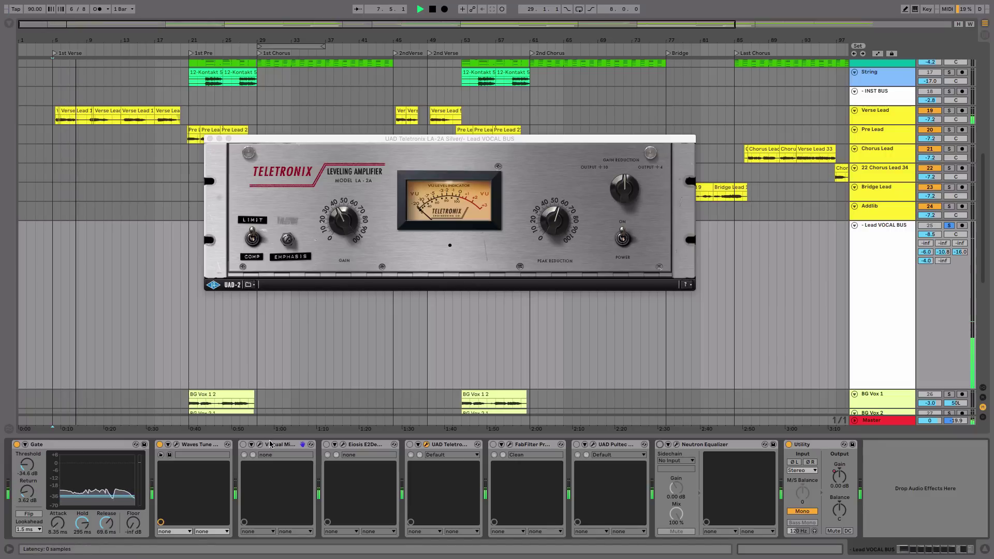
key(space)
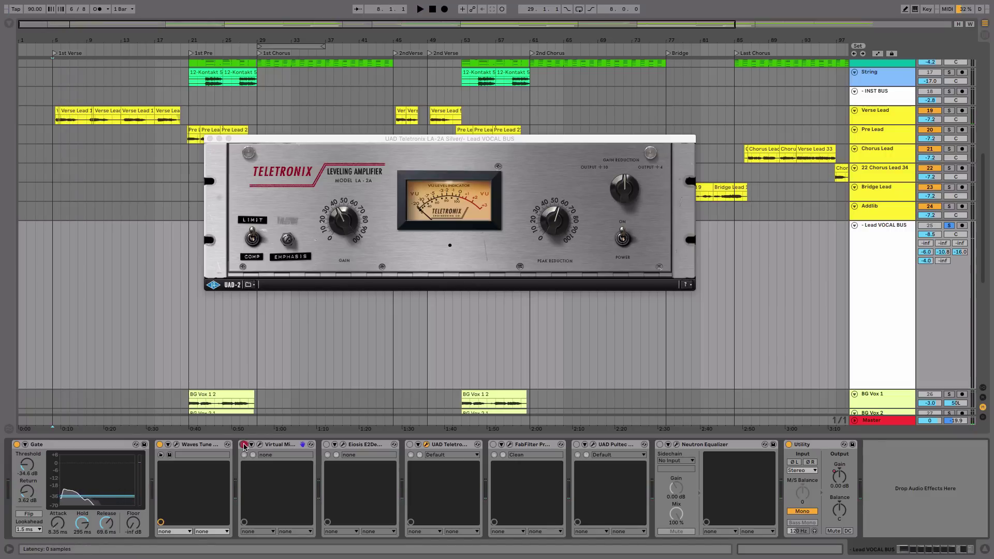
Re-enable Virtual Mix Rack, audition the soloed lead vocal through it with its window open, and close the plug-in
click(259, 444)
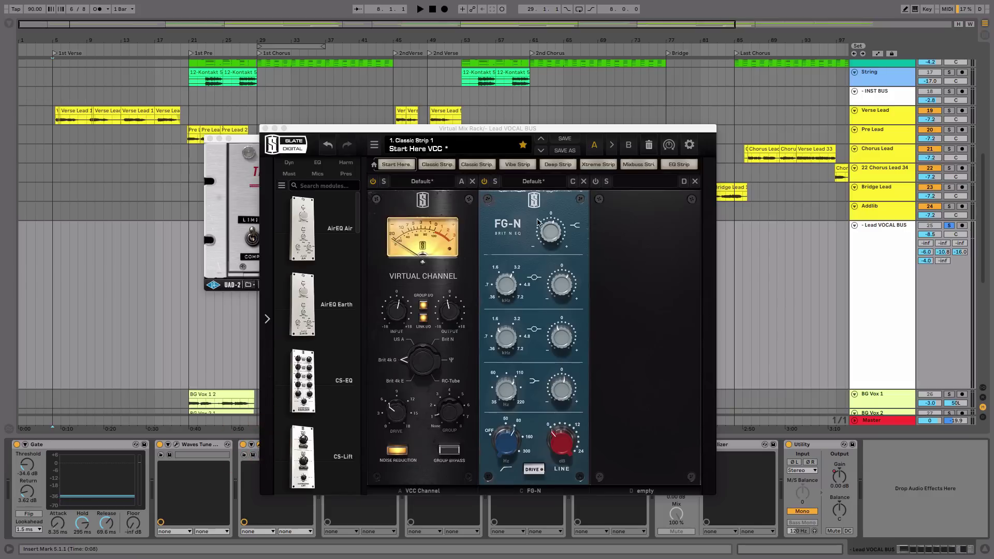
key(space)
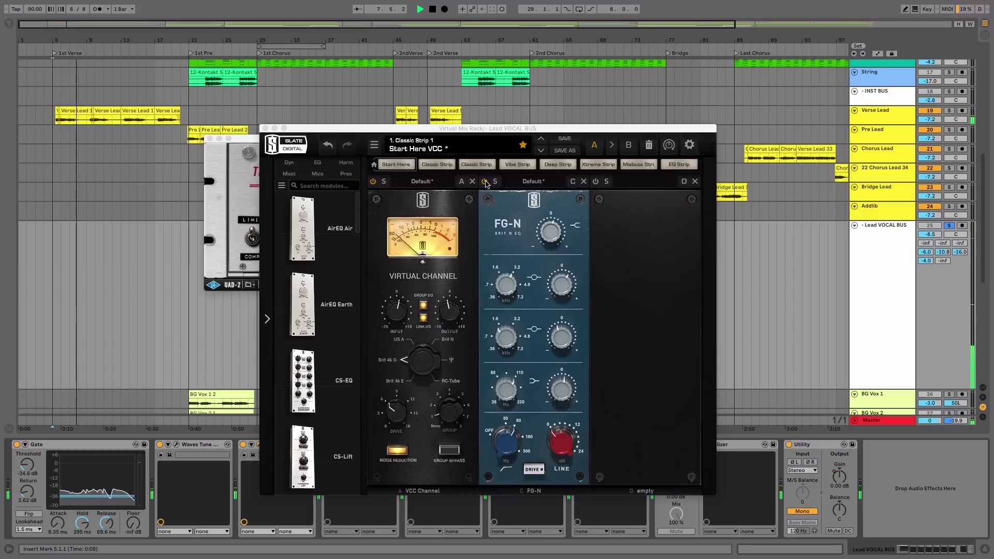
key(space)
click(264, 128)
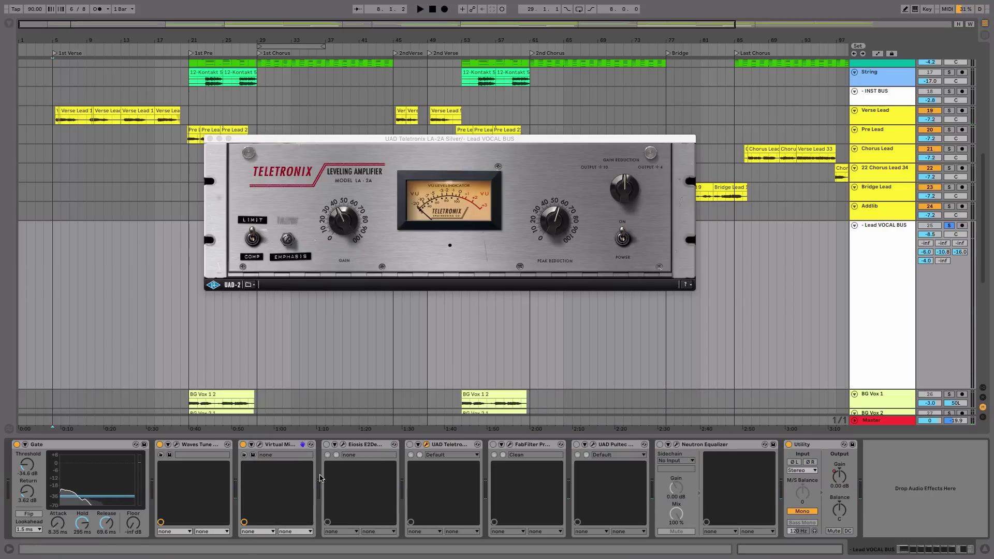
Disable all sends on the Lead VOCAL BUS in the Session mixer, moving the LA-2A window aside, and return to the Arrangement
click(880, 278)
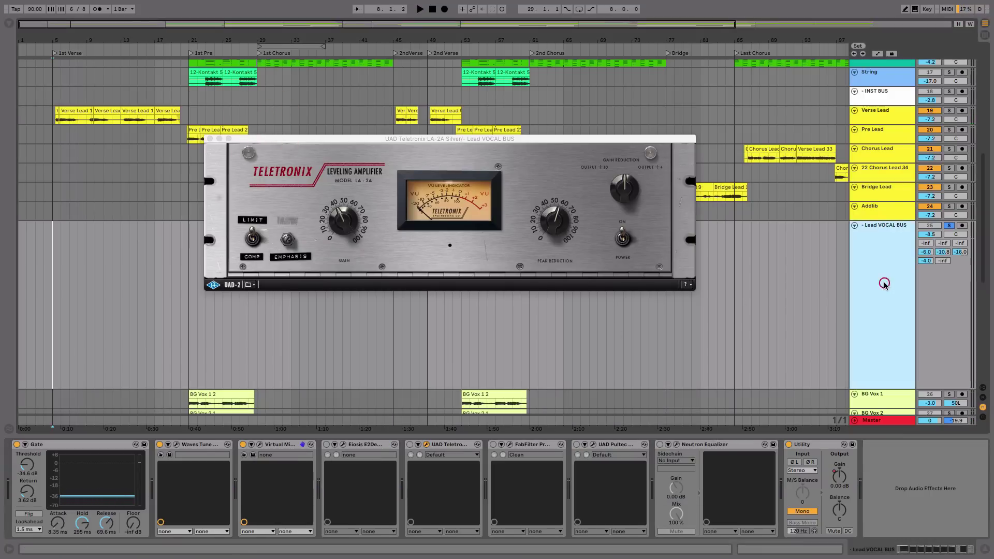
key(Tab)
drag(447, 135, 757, 110)
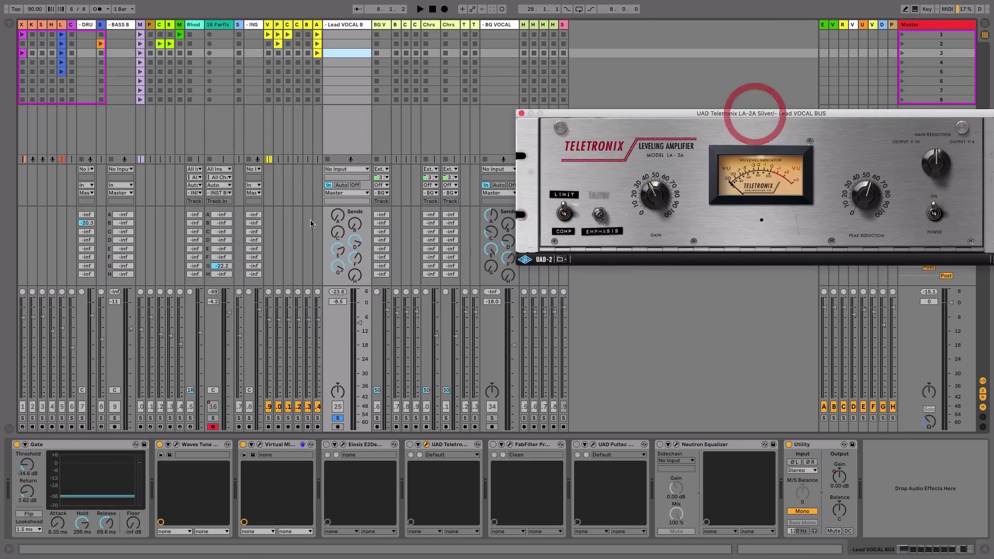
right_click(355, 224)
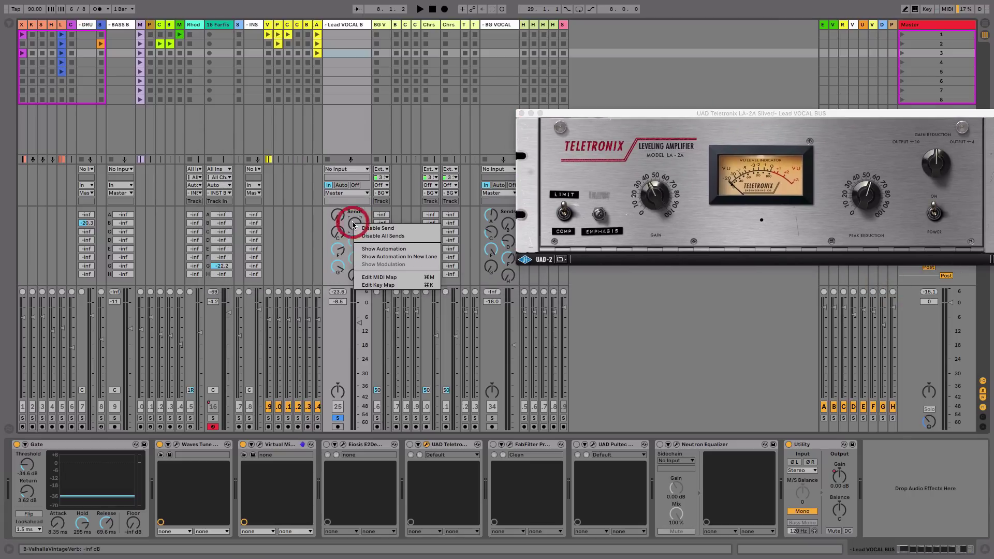
click(403, 236)
key(Tab)
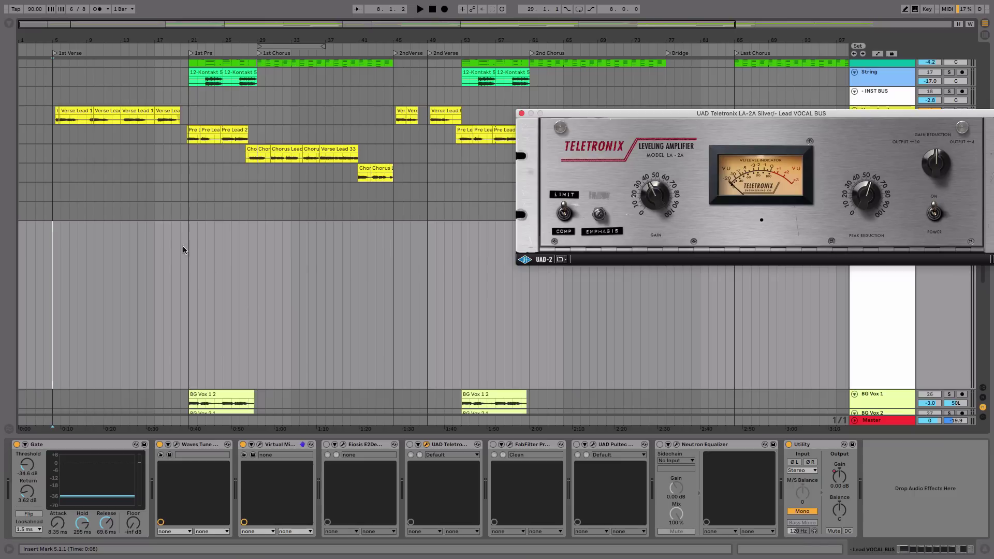
Audition the dry soloed vocal before and after enabling the Eiosis E2Deesser, with the de-esser's window open, and close the plug-in
key(space)
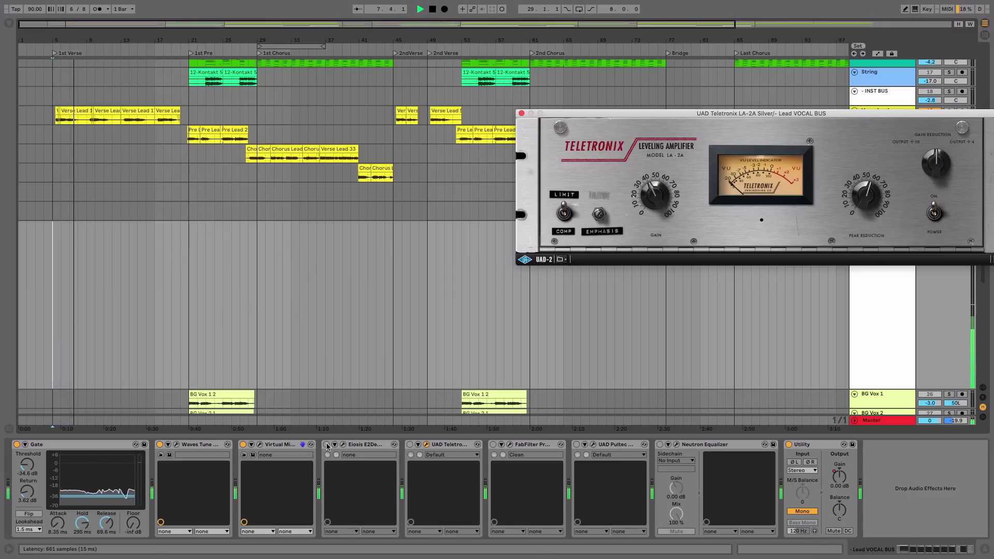
key(space)
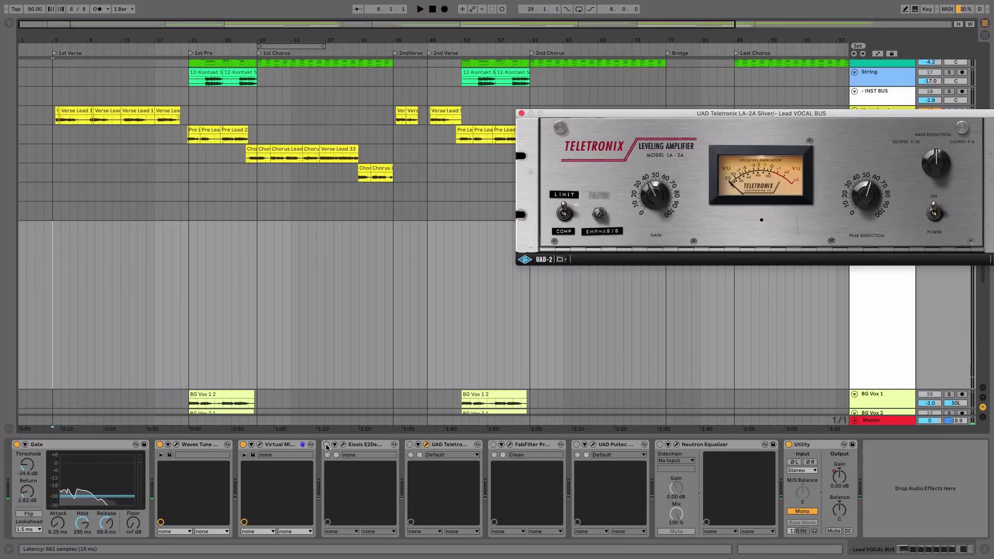
click(327, 444)
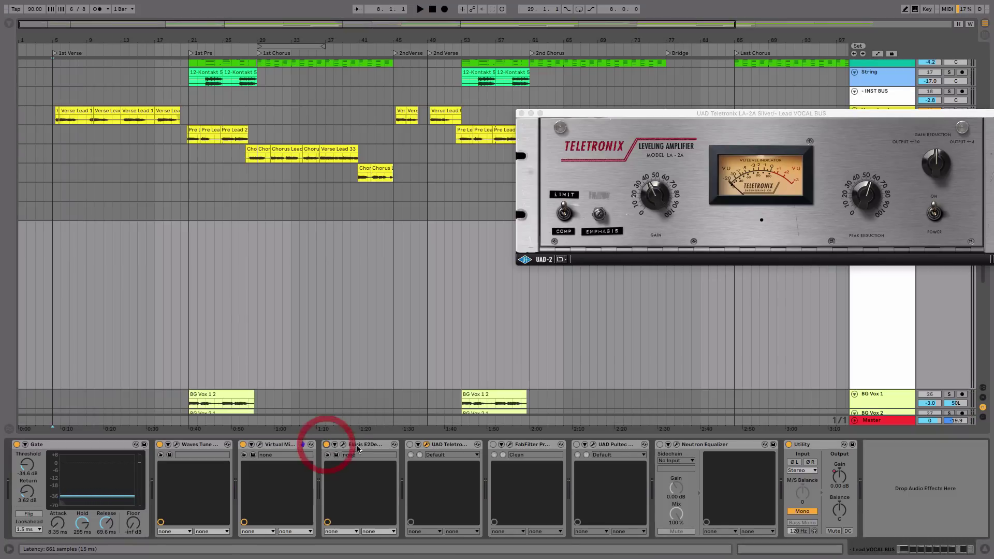
click(343, 444)
key(space)
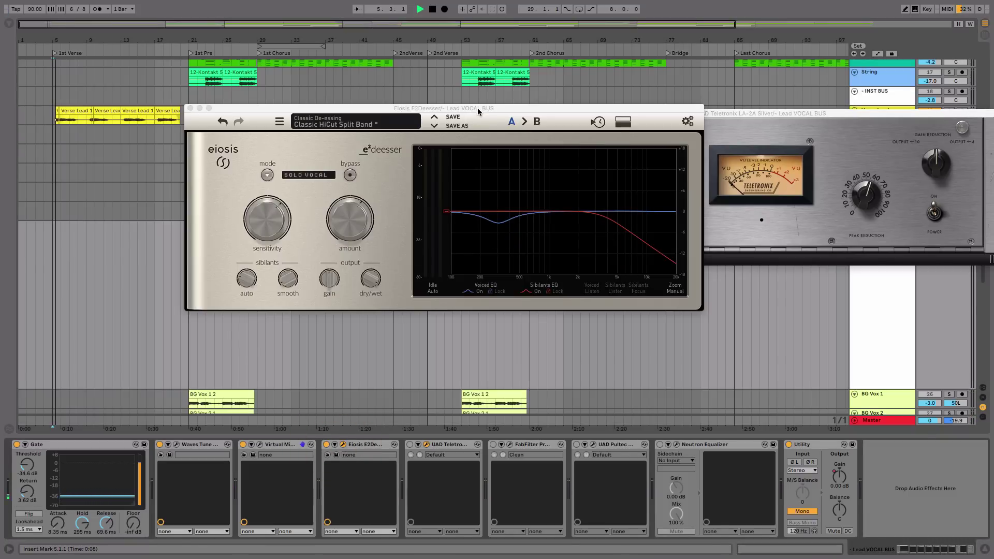
drag(477, 111, 472, 188)
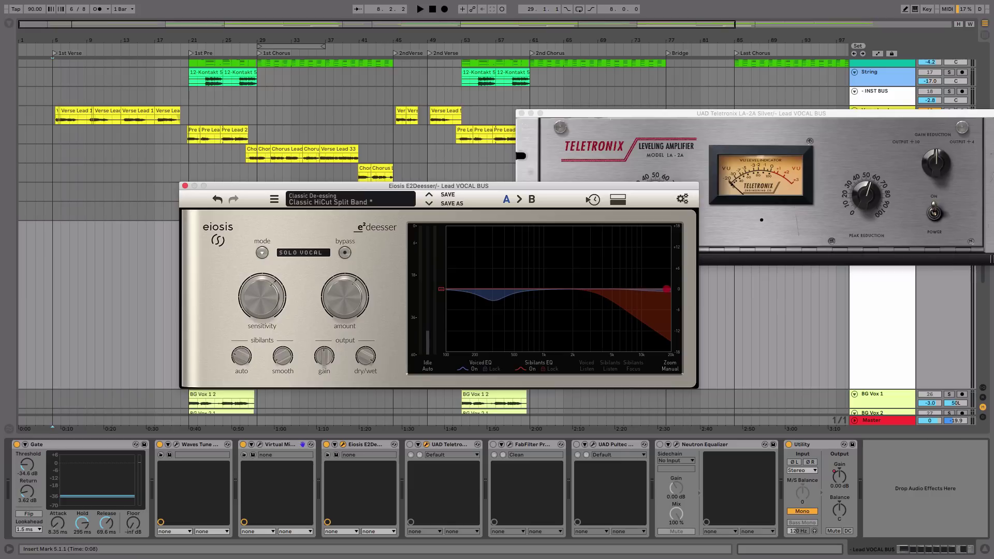
drag(667, 289, 666, 334)
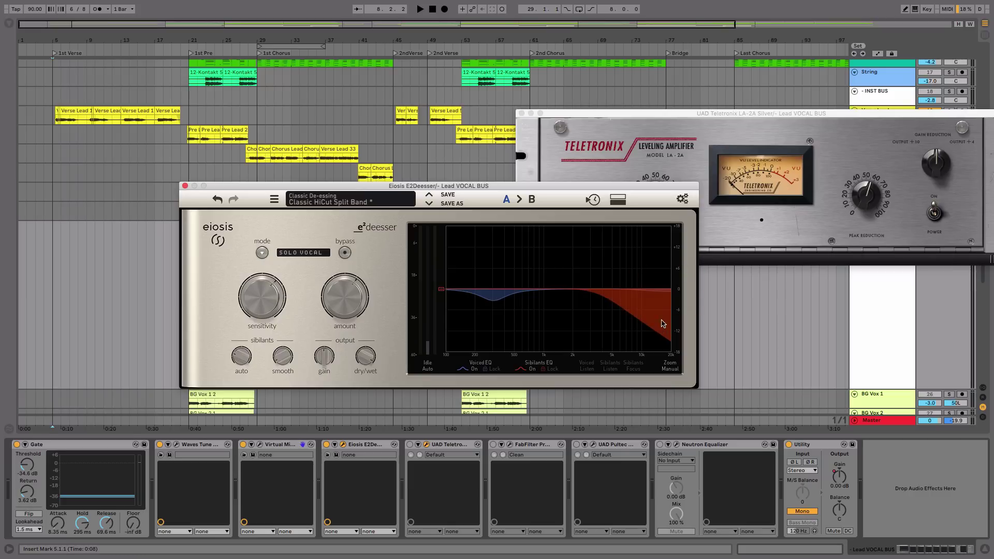
click(183, 185)
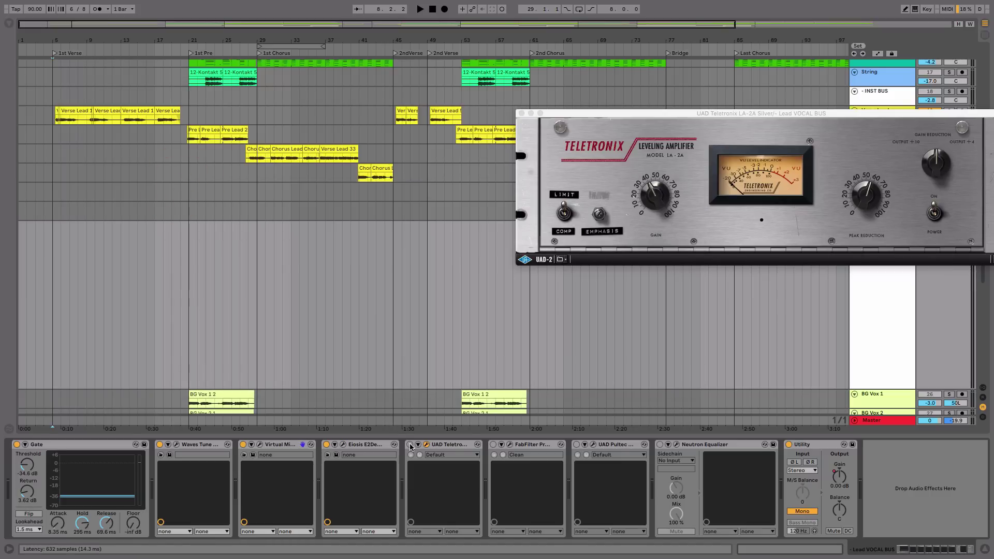
Enable the UAD Teletronix LA-2A during playback, move its window nearer the centre, and replay the soloed vocal from bar 5
key(space)
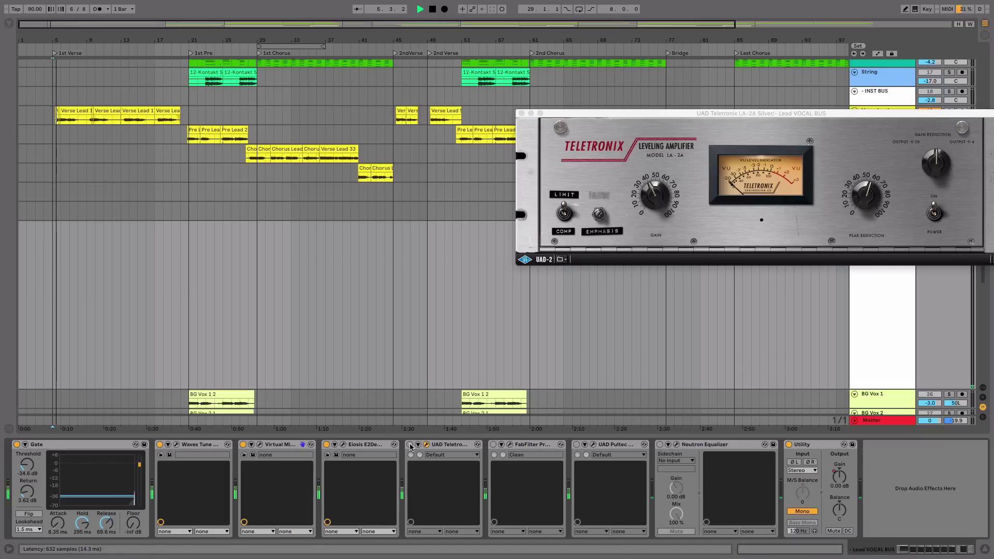
click(410, 444)
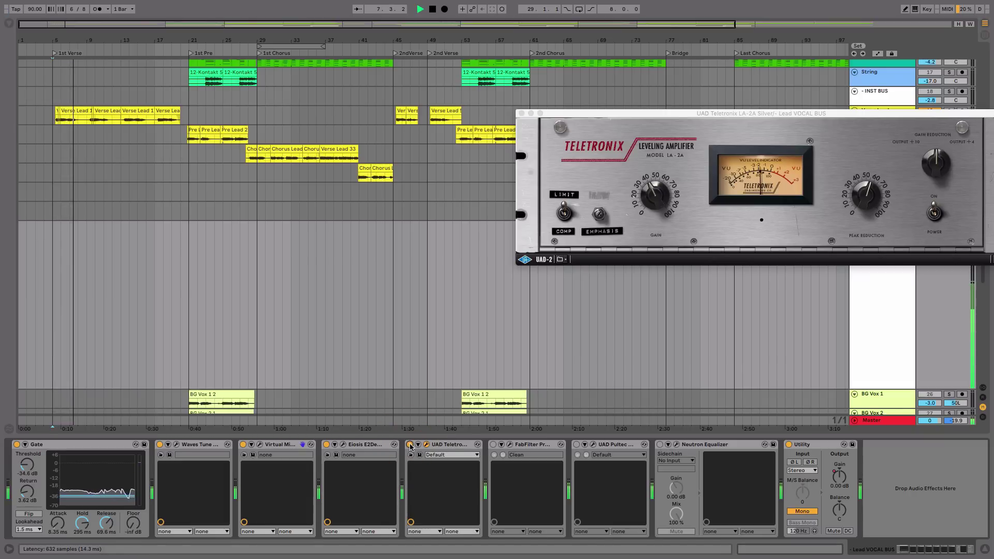
key(space)
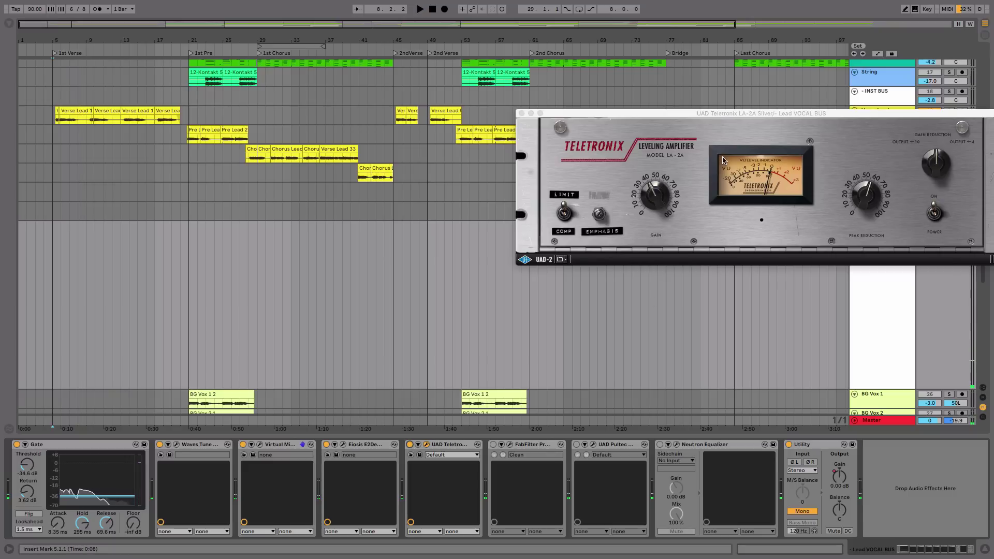
drag(719, 113, 477, 192)
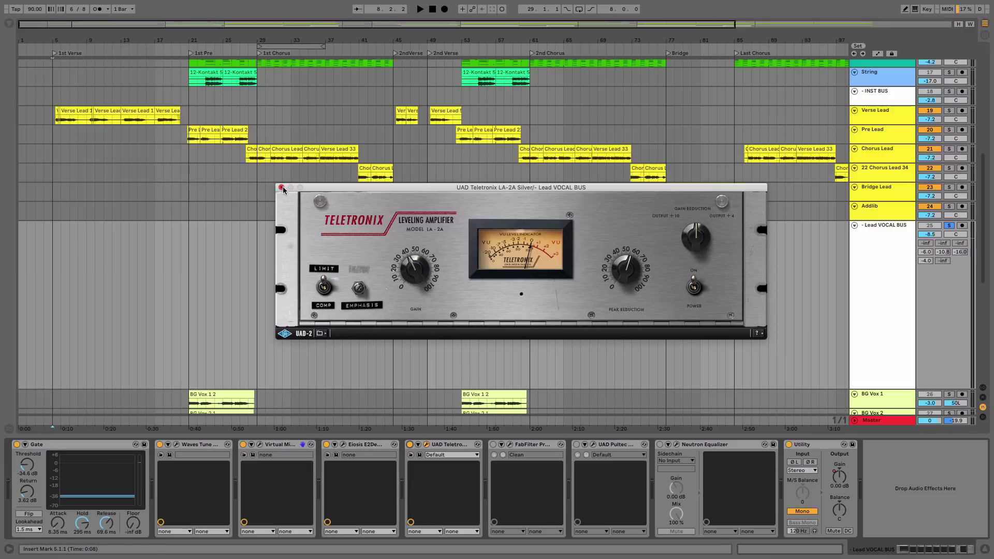
key(space)
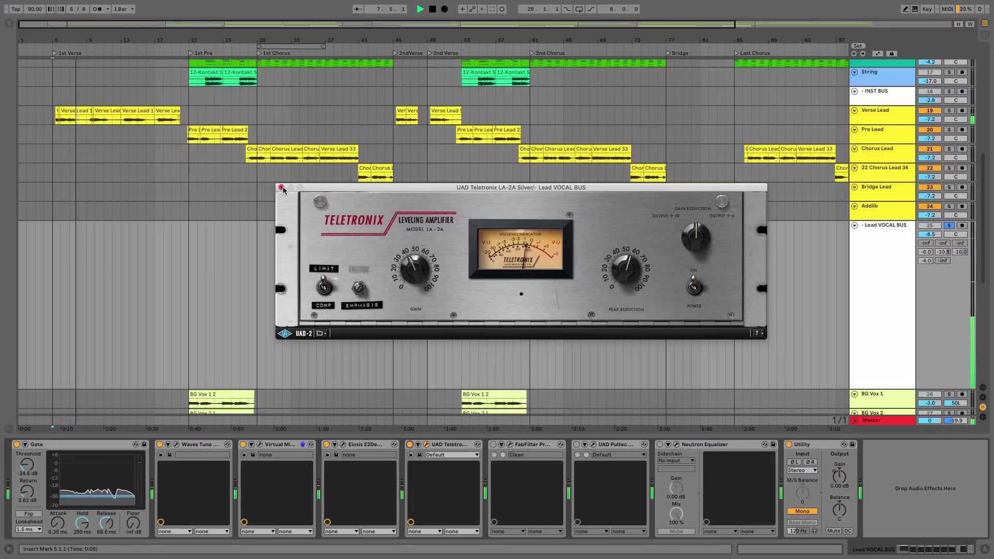
key(space)
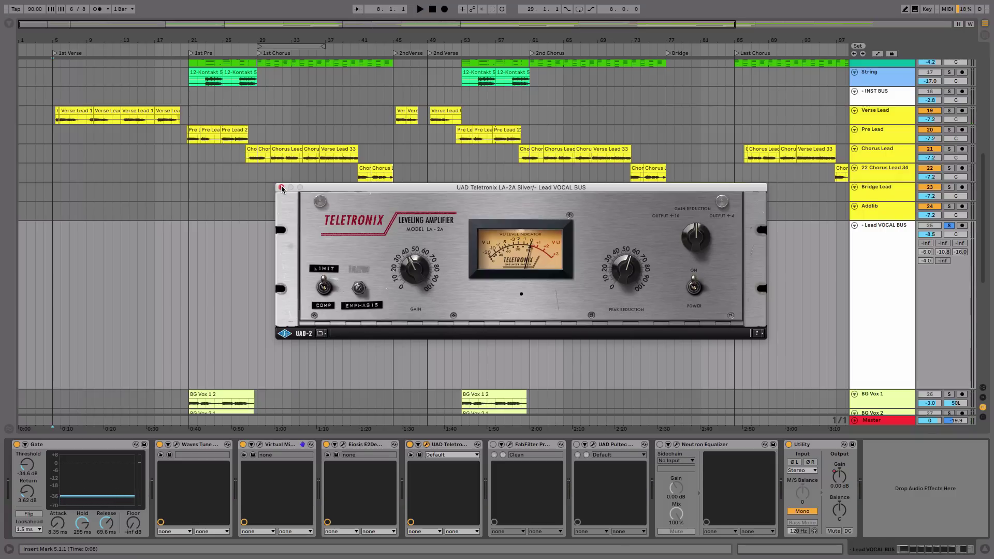
Compare the soloed vocal with the LA-2A's power switched off and back on, stop playback, and close the plug-in
click(694, 294)
key(space)
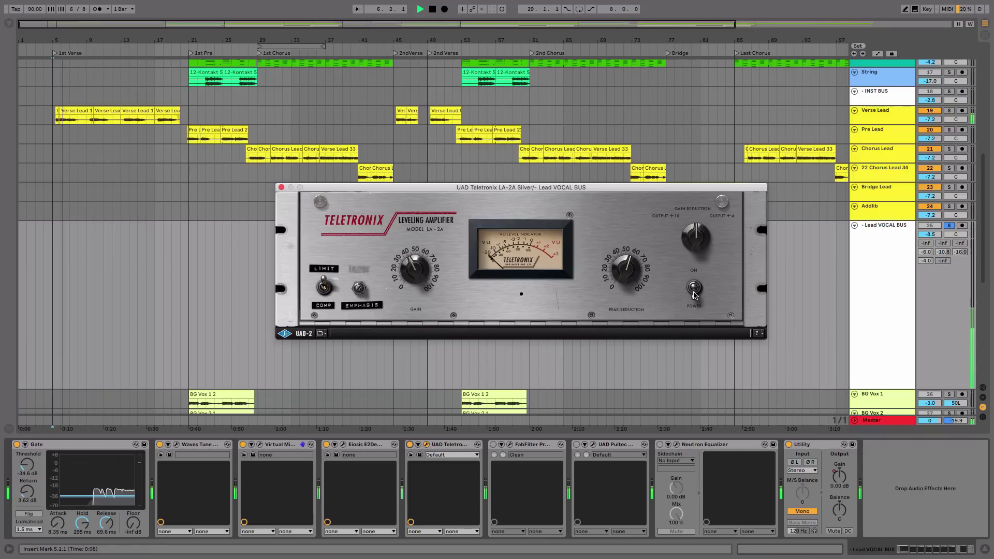
click(694, 290)
key(space)
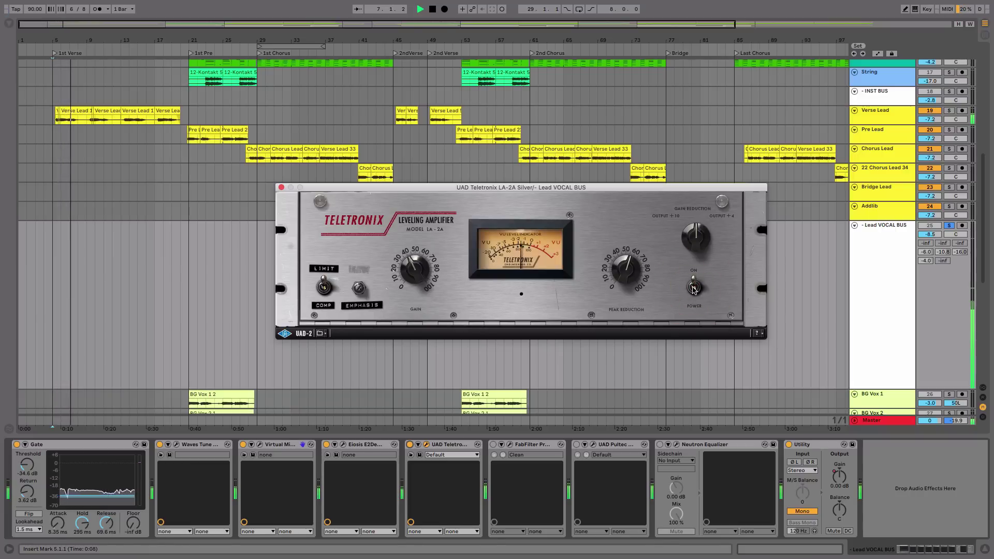
key(space)
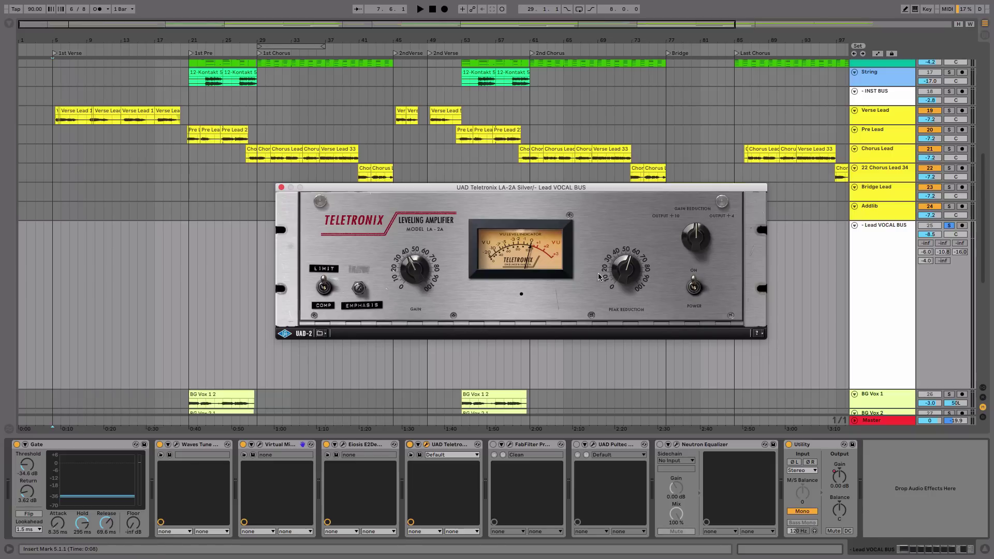
click(280, 187)
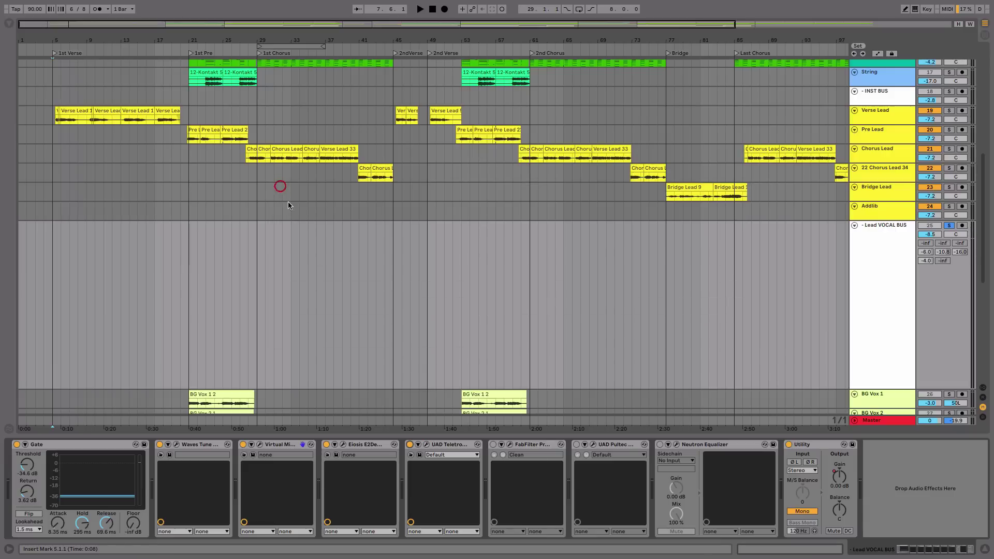
Enable and open FabFilter Pro-Q, audition the soloed vocal through it, select its Low Cut band, and close the plug-in
click(494, 445)
click(510, 444)
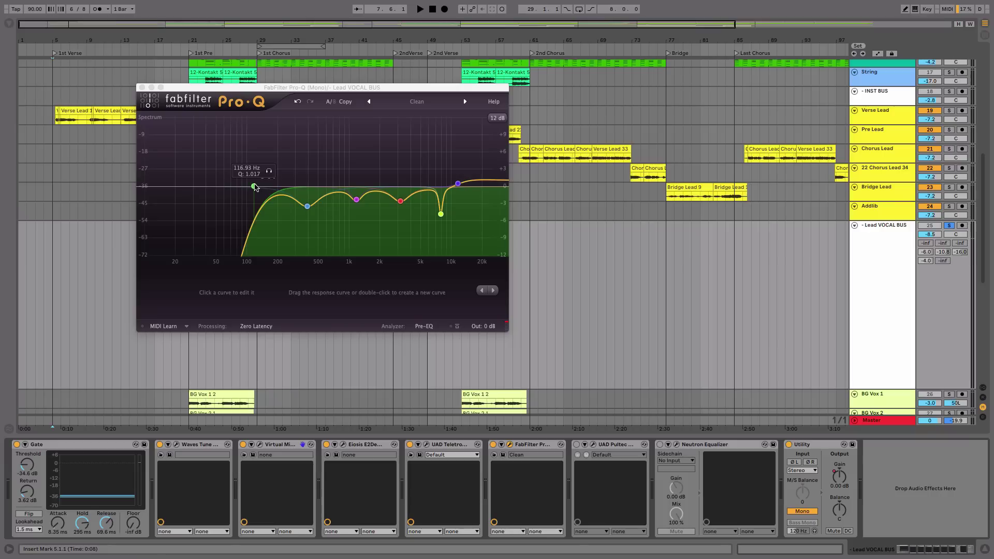
key(space)
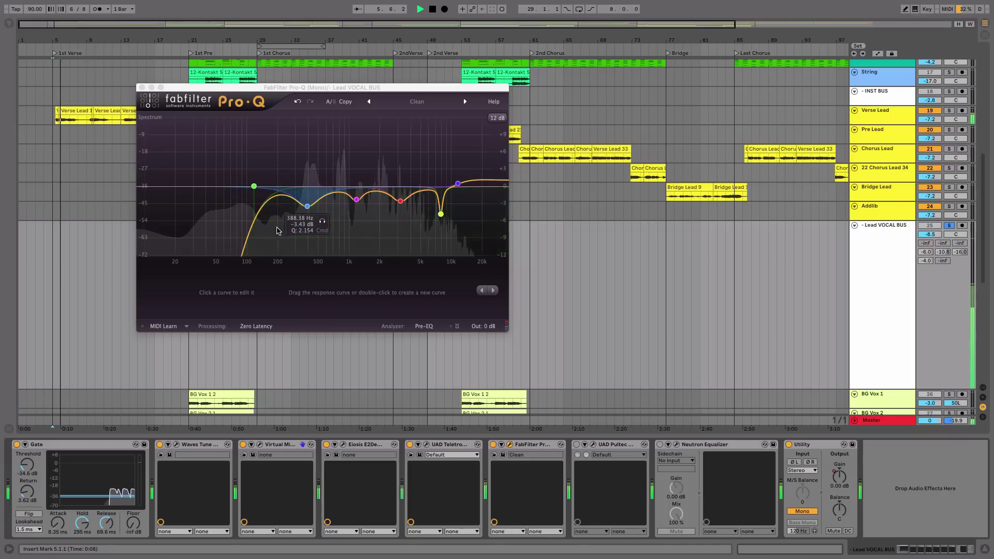
click(254, 186)
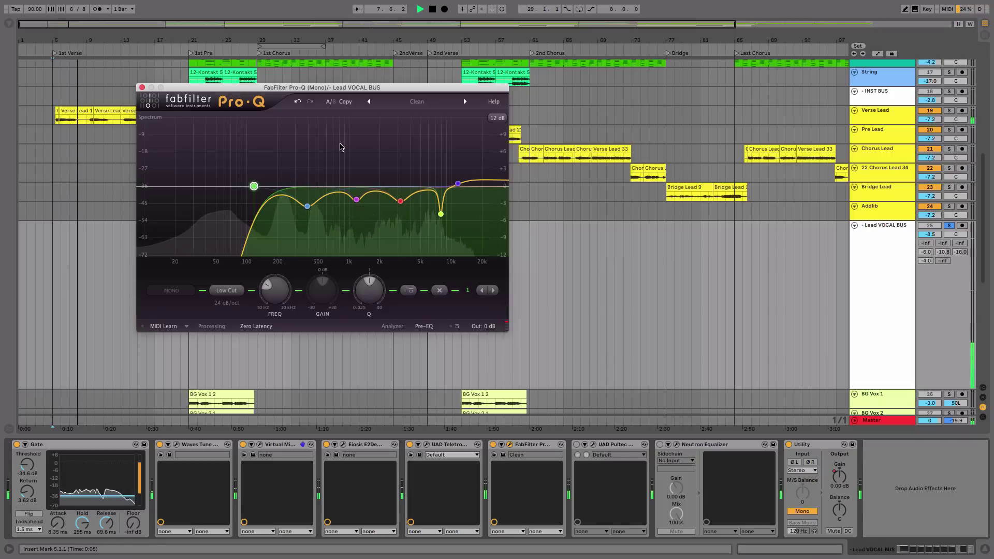
key(space)
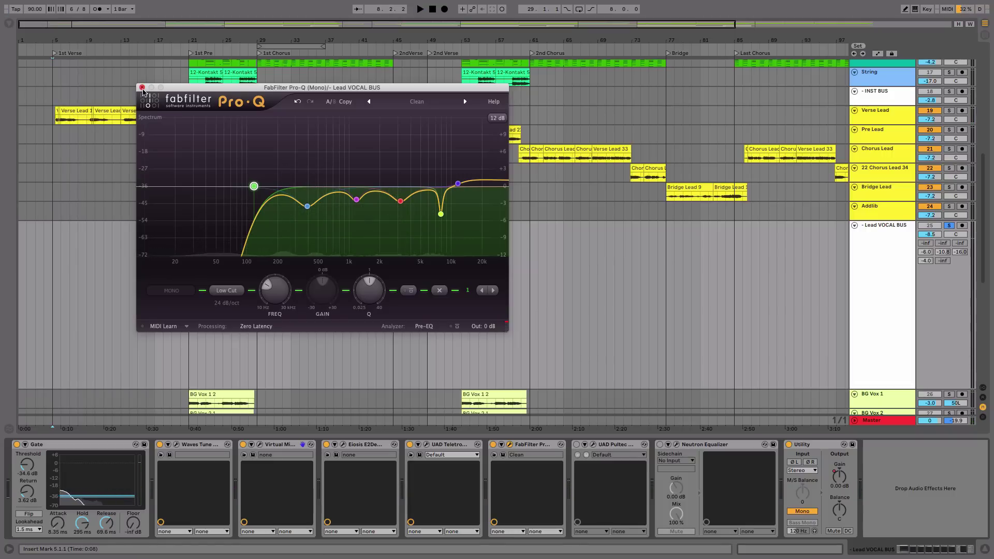
click(142, 88)
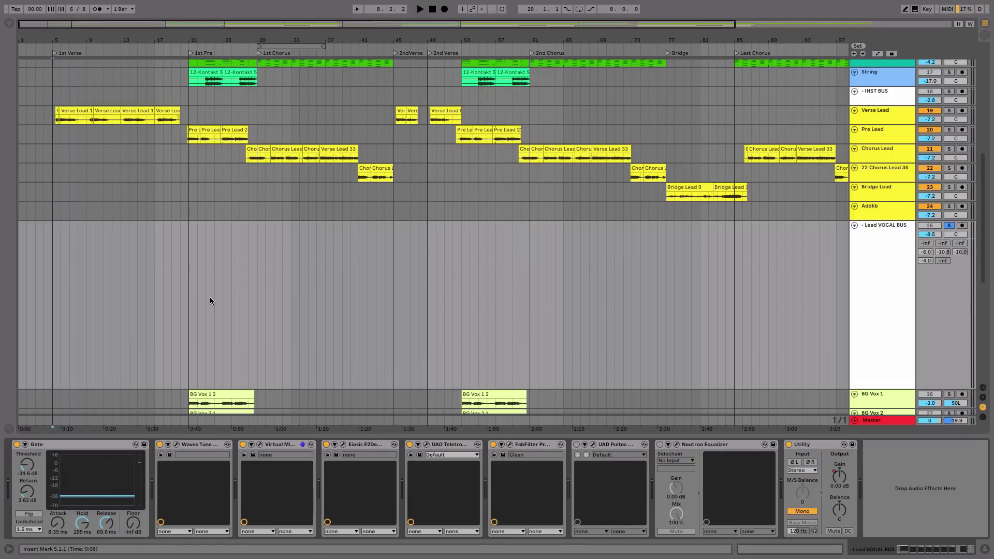
Unsolo the Lead VOCAL BUS and play the full mix from bar 5
click(52, 280)
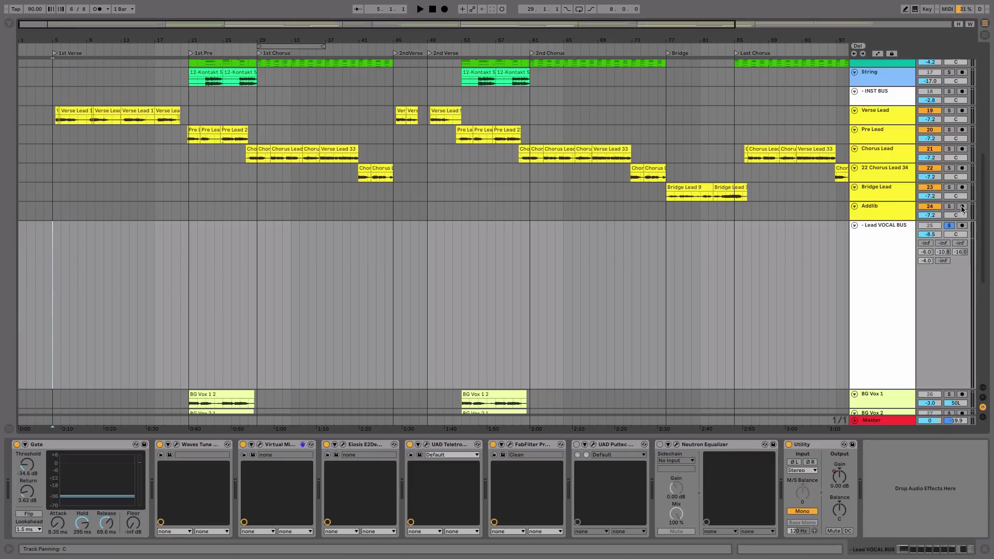
click(950, 226)
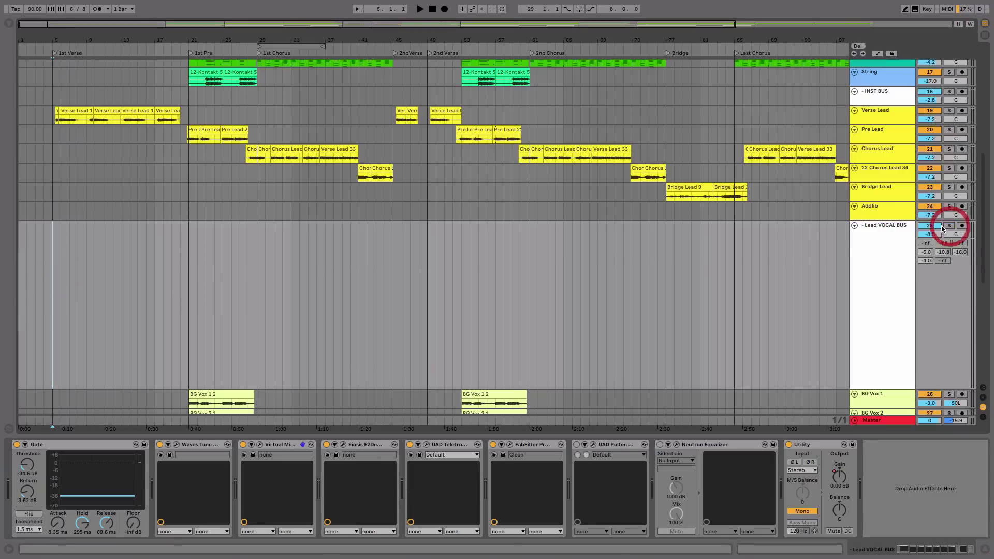
key(space)
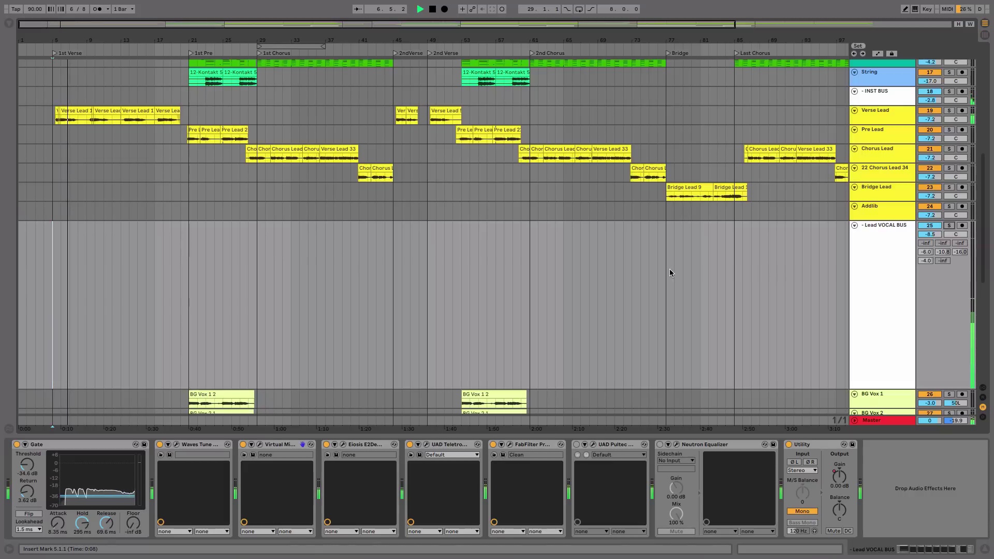
Enable the UAD Pultec EQP-1A, open its window clear of the device chain, and play the vocal through it in the full mix
click(577, 444)
click(594, 445)
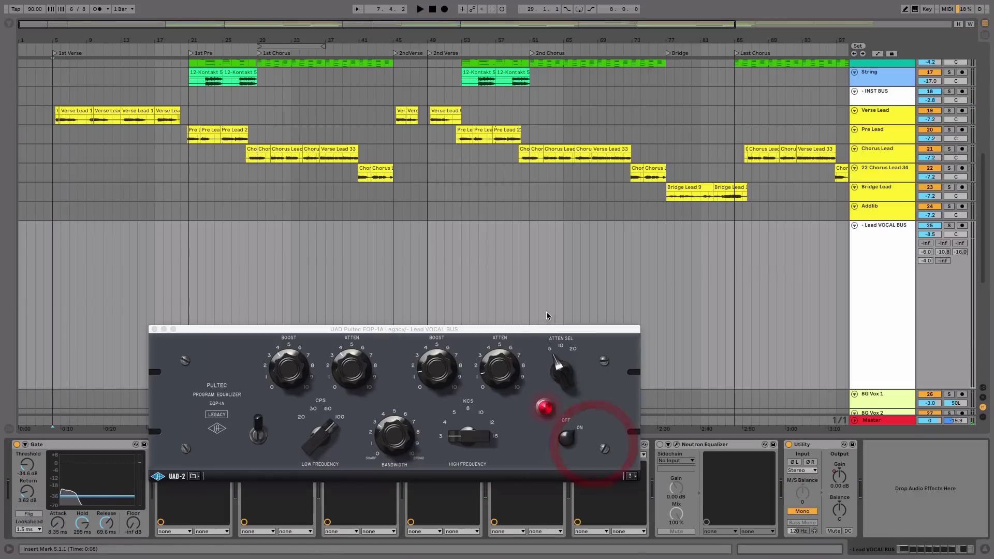
drag(521, 332, 581, 335)
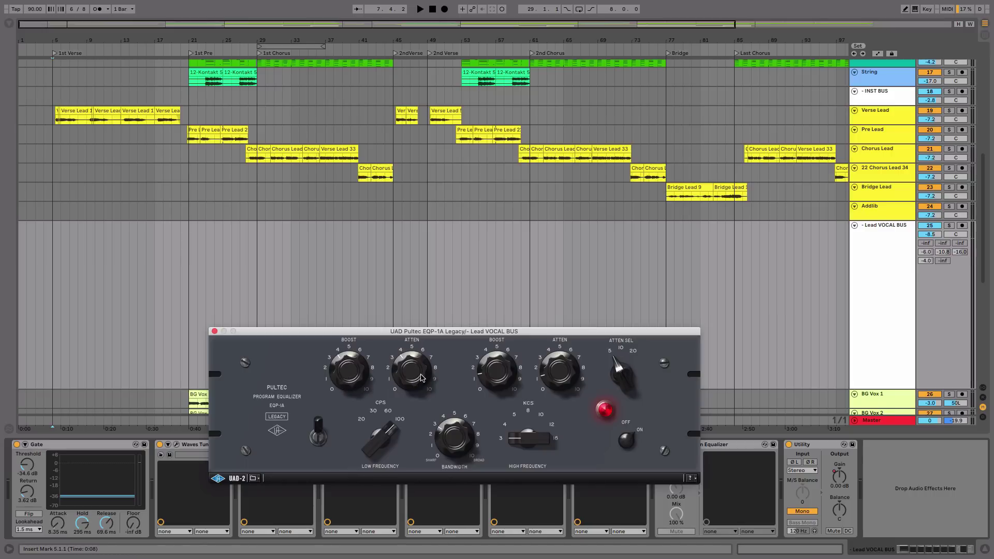
key(space)
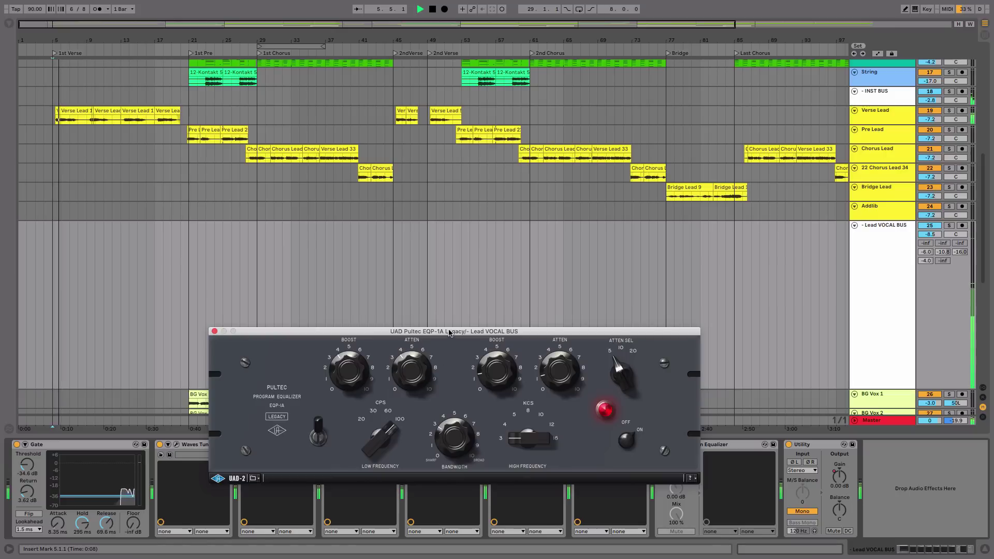
drag(444, 331, 442, 229)
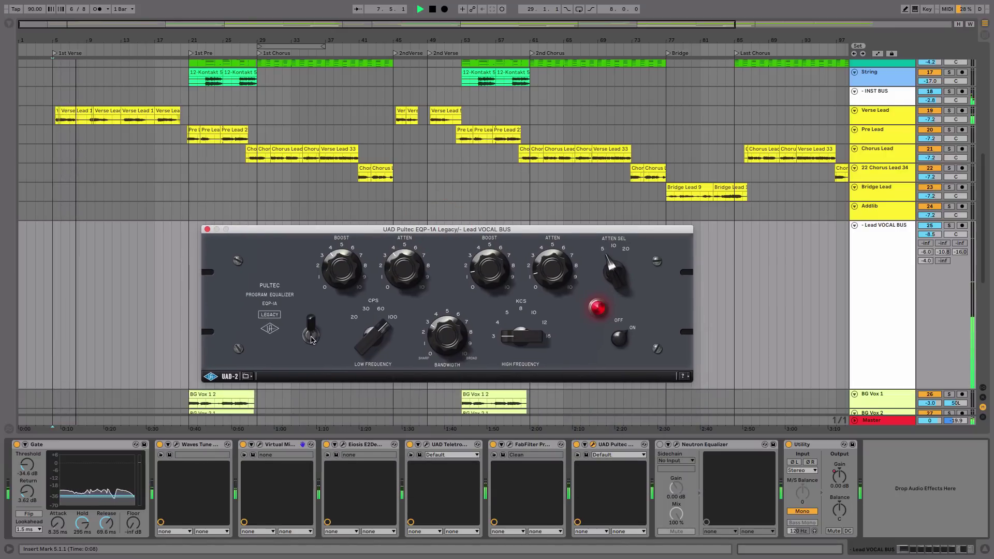
Compare the vocal in the full mix with the Pultec's IN switch bypassed and re-engaged
click(311, 336)
key(space)
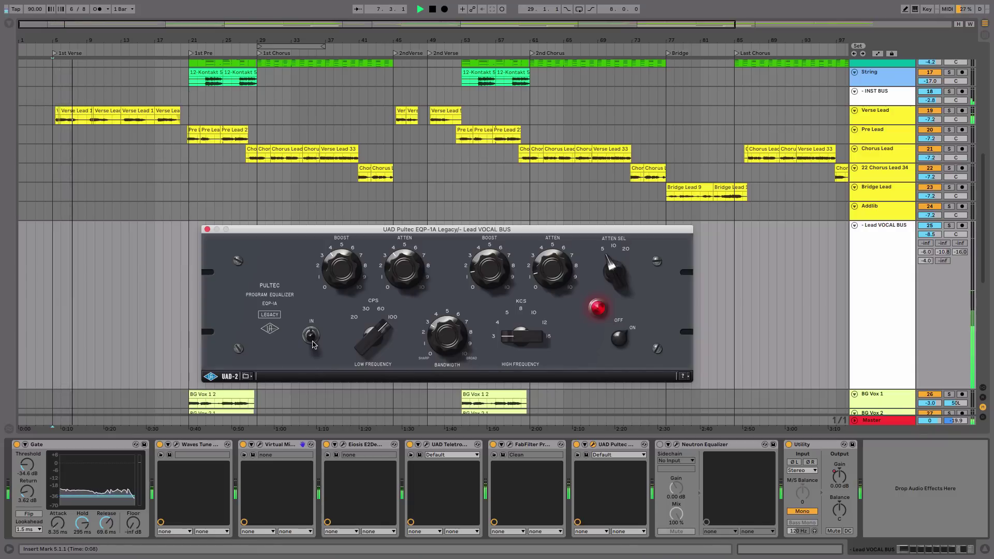
click(311, 335)
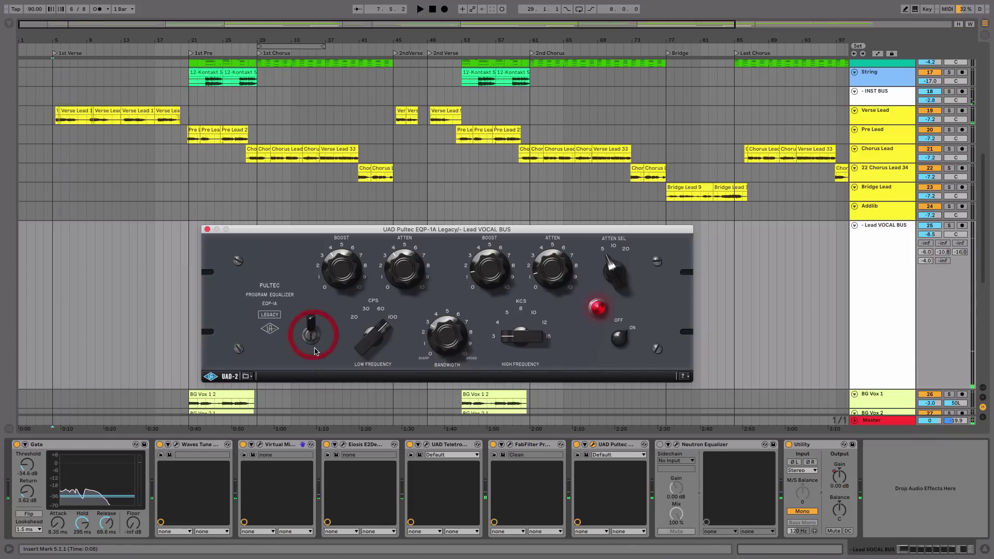
Play the vocal through the Pultec EQP-1A in the full mix, check its high-frequency BOOST knob, and close the plug-in
key(space)
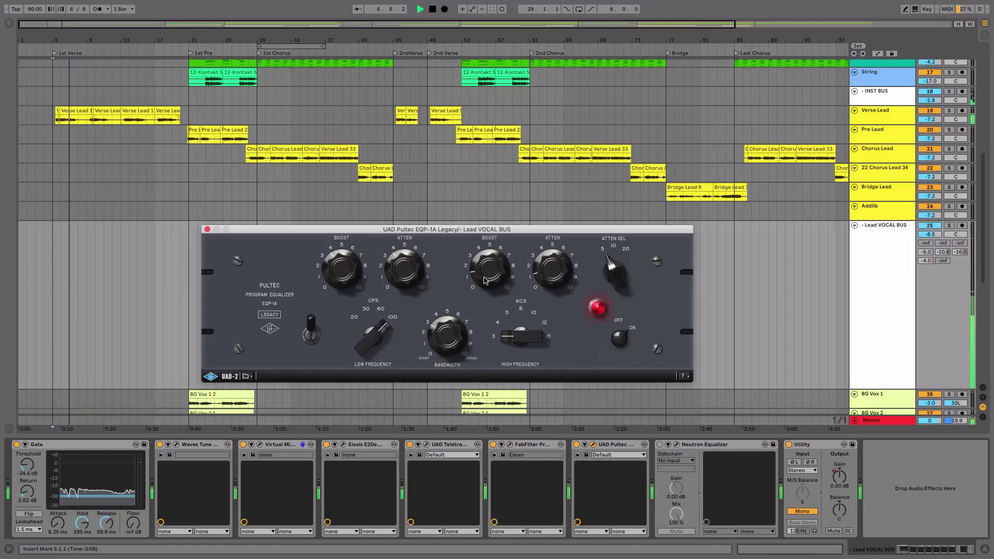
key(space)
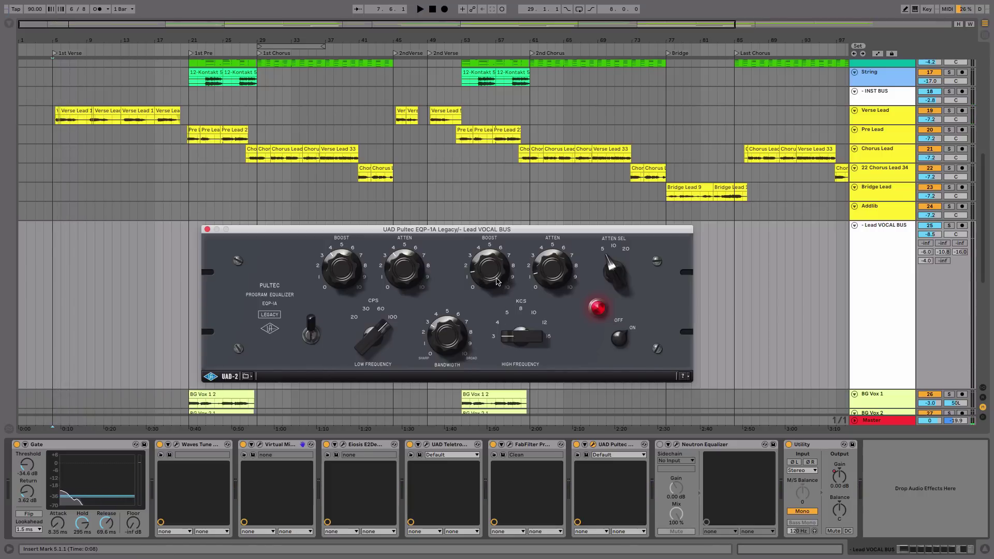
mouse_move(497, 279)
mouse_down()
mouse_move(504, 244)
mouse_move(497, 281)
mouse_up()
click(494, 279)
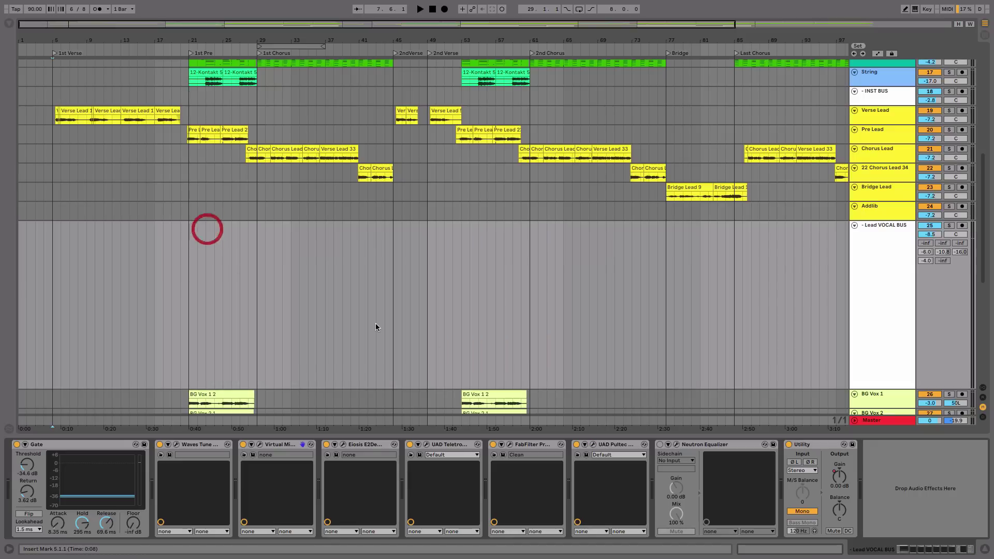
click(207, 229)
Enable the Neutron Equalizer on the Lead VOCAL BUS, open its window, and select band 5
click(659, 444)
click(676, 444)
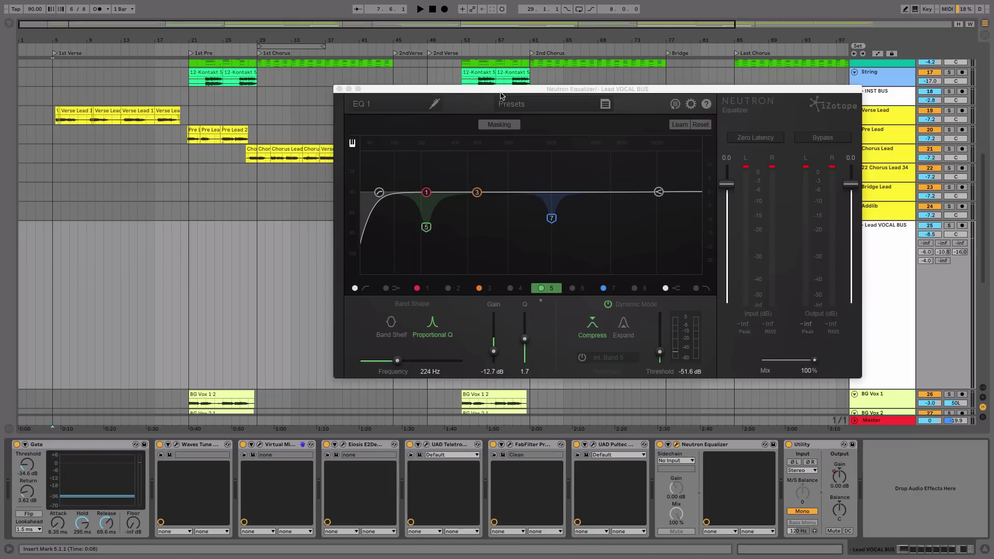
drag(503, 91, 478, 114)
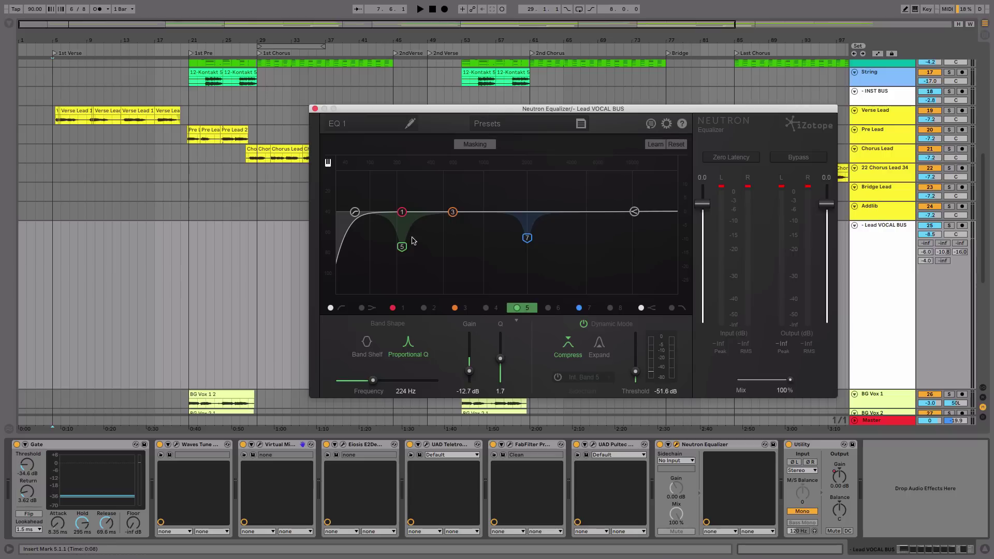
click(402, 246)
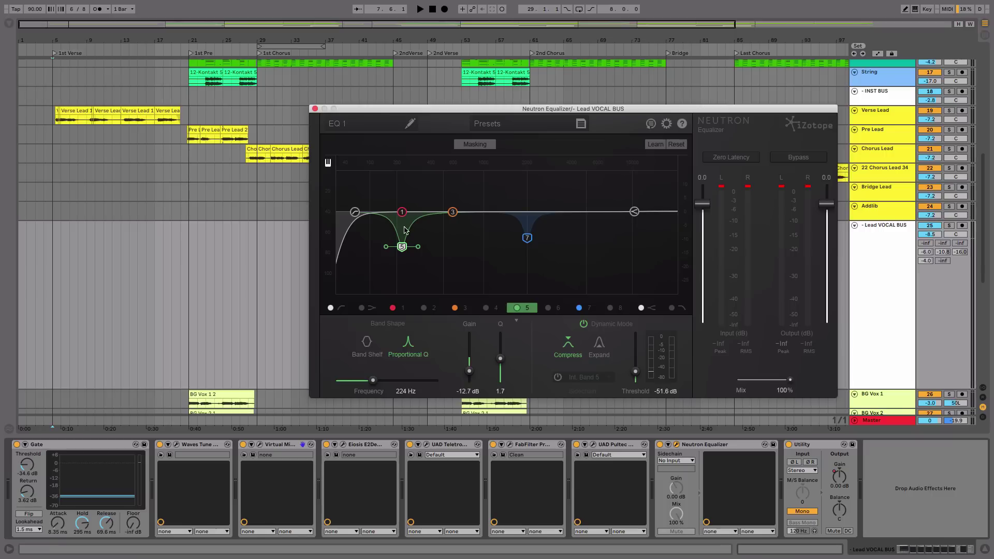
Audition Neutron's dynamic band 5 on the vocal in the full mix, and close the plug-in
key(space)
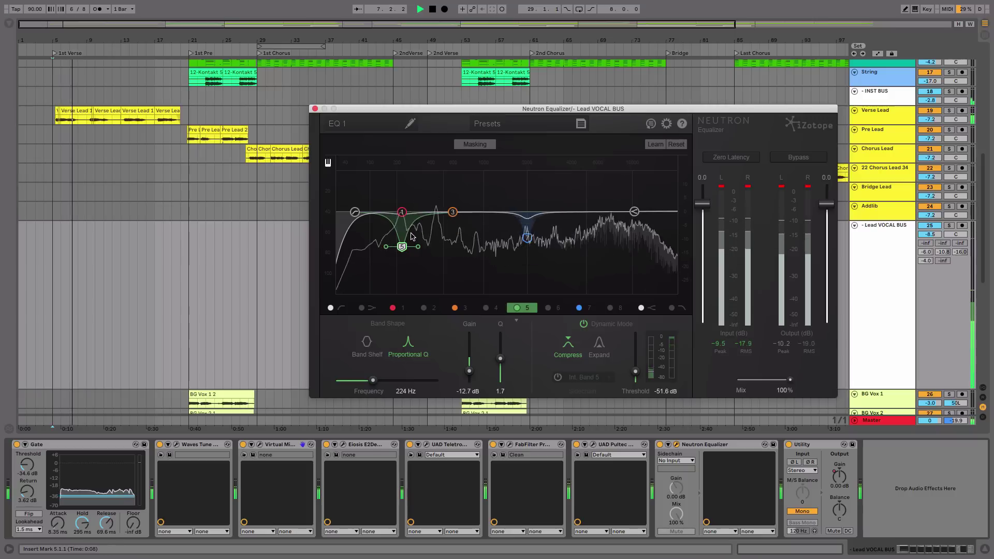
key(space)
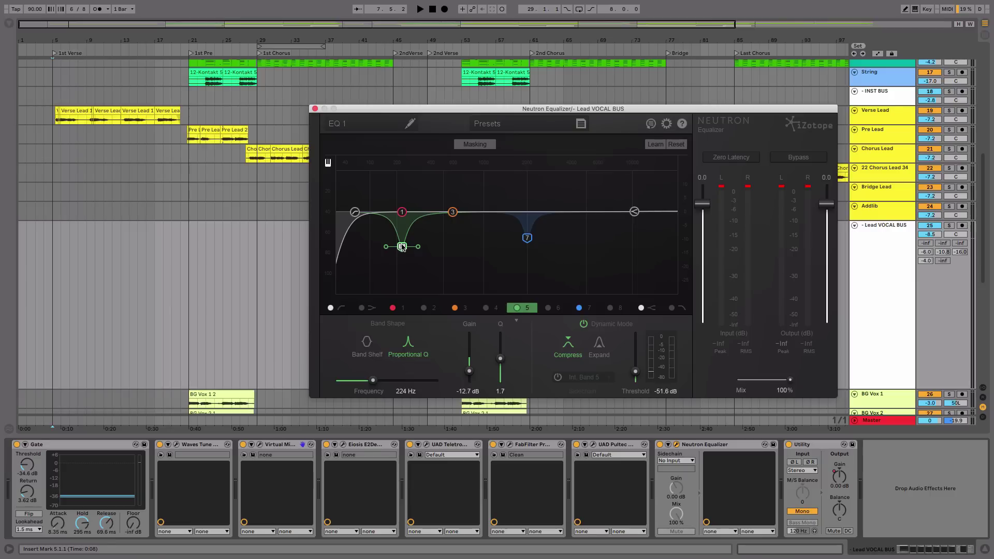
click(315, 108)
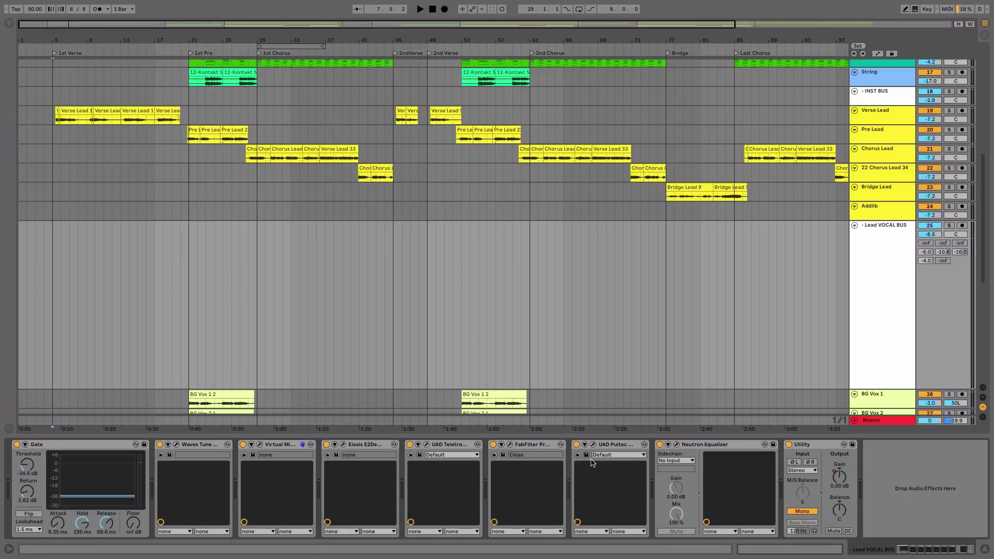
Collapse the Neutron Equalizer and Gate devices on the Lead VOCAL BUS, and place the insert marker at bar 5
double_click(723, 445)
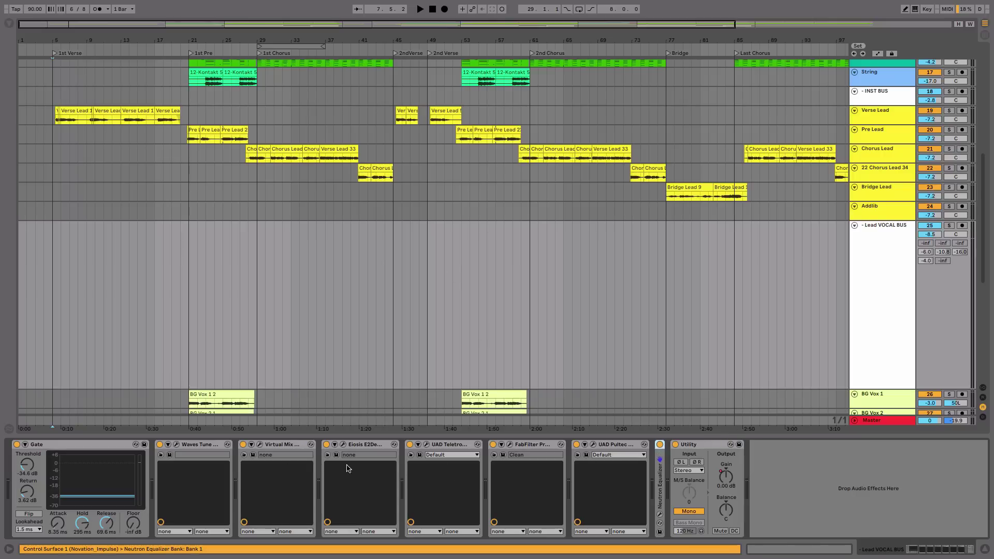
double_click(101, 446)
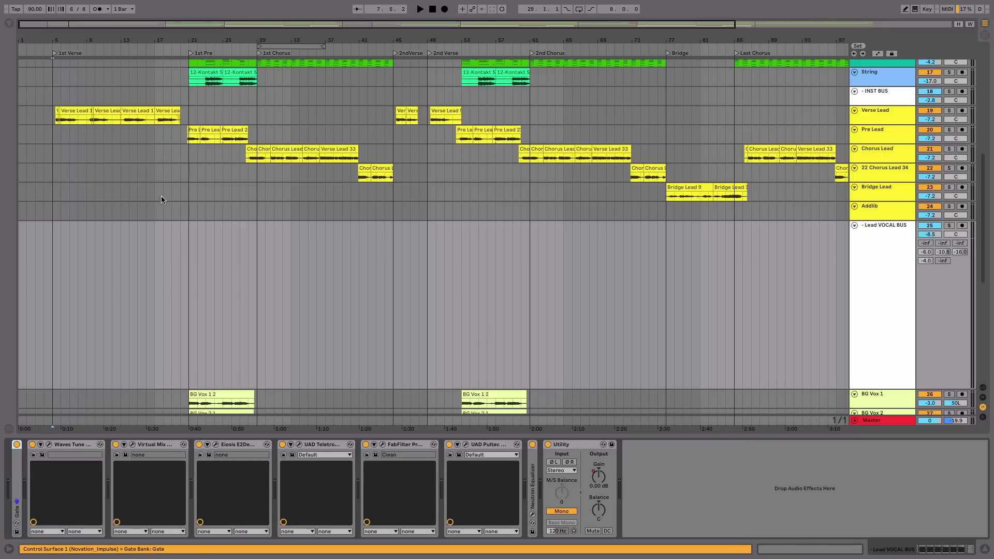
click(59, 135)
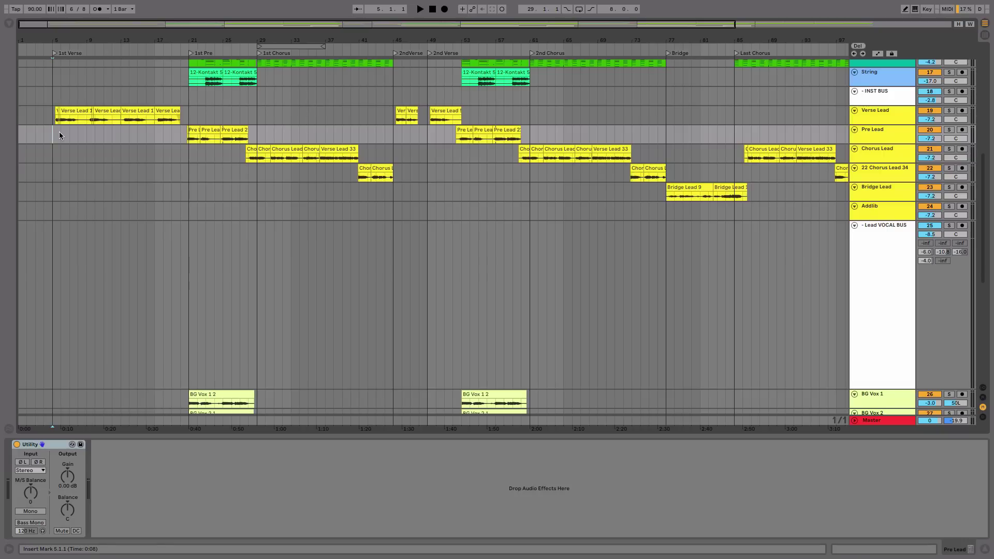
drag(139, 161, 151, 244)
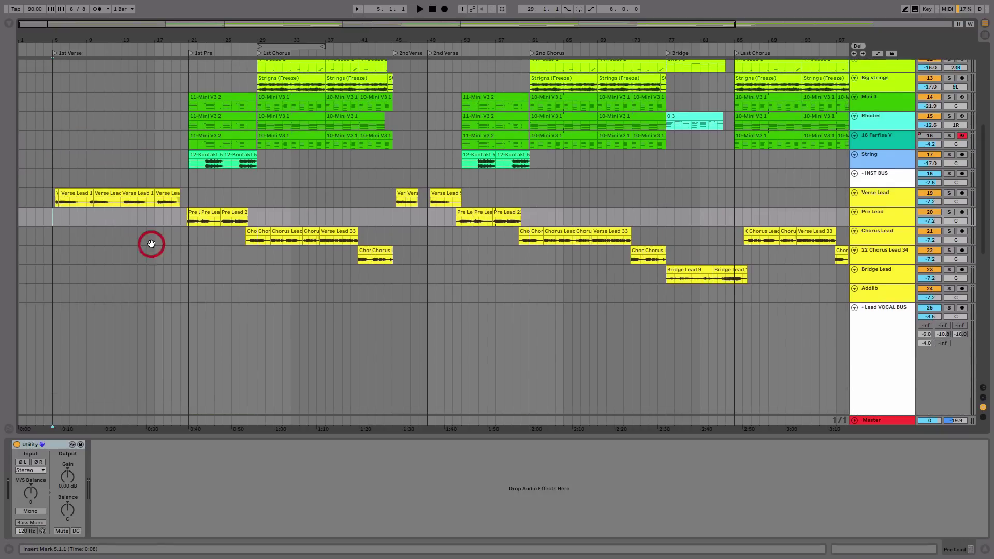
Switch to the Session view mixer and enable send D on the Lead VOCAL BUS
key(Tab)
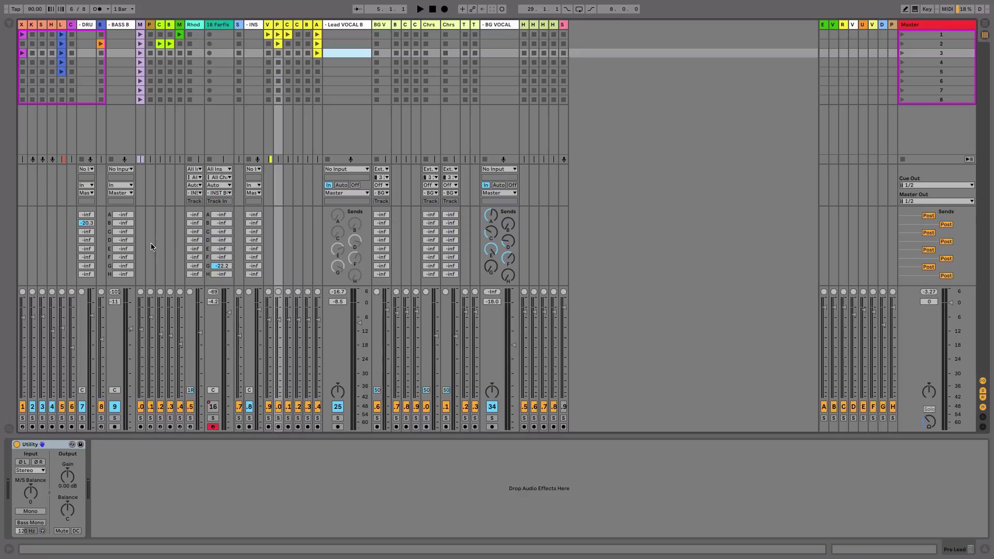
right_click(355, 241)
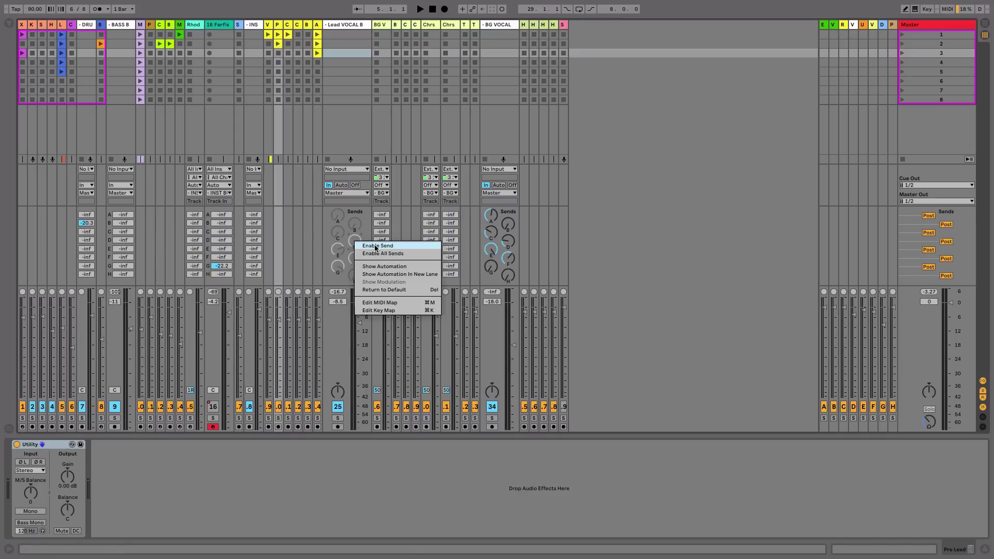
click(377, 246)
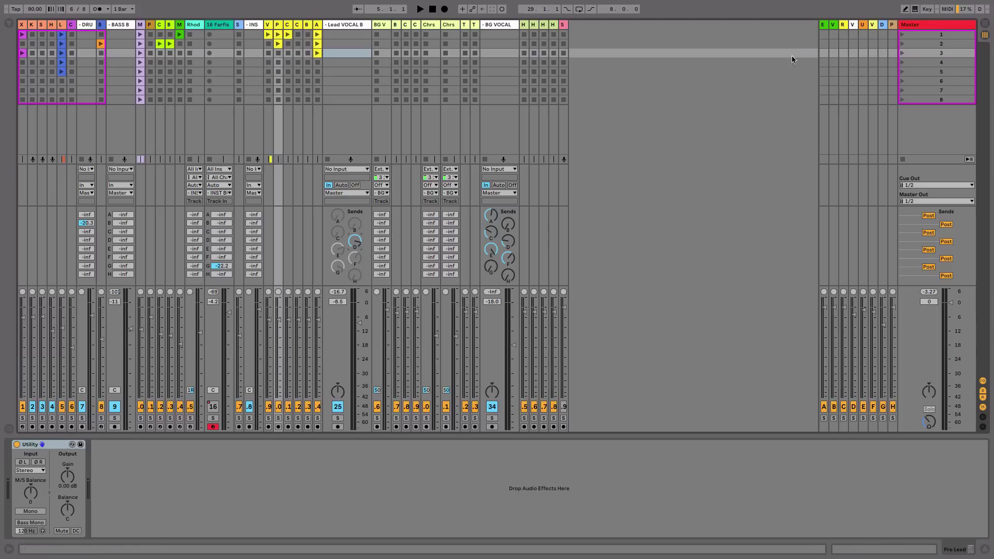
Widen return track D, open its ValhallaVintageVerb clear of the Lead VOCAL BUS channel, and play the full mix with the reverb
drag(853, 27, 826, 32)
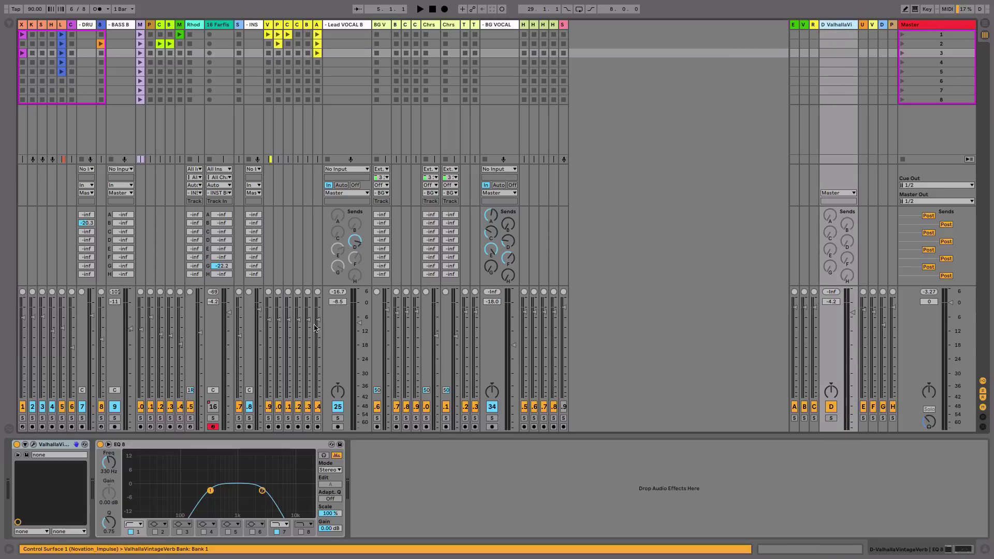
click(33, 444)
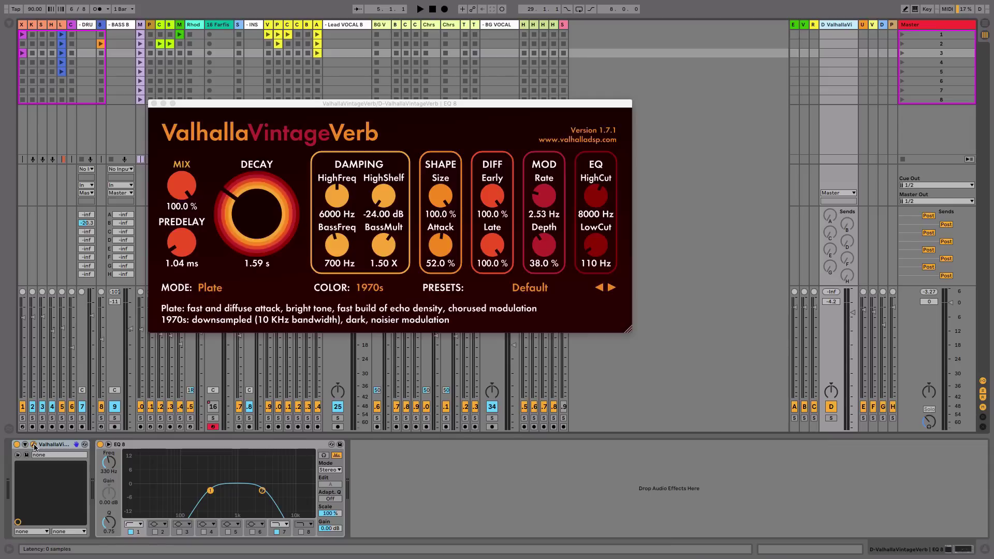
drag(318, 105, 551, 108)
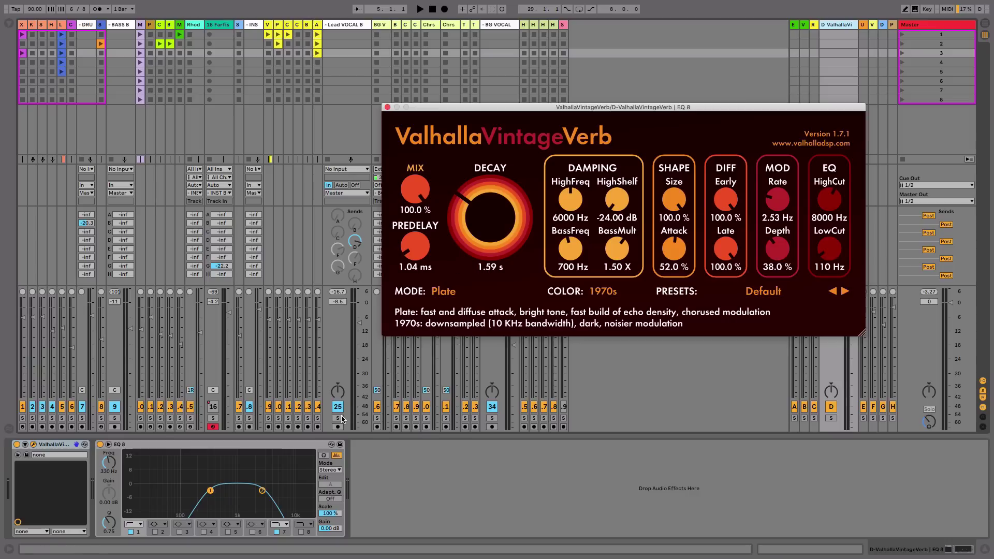
key(space)
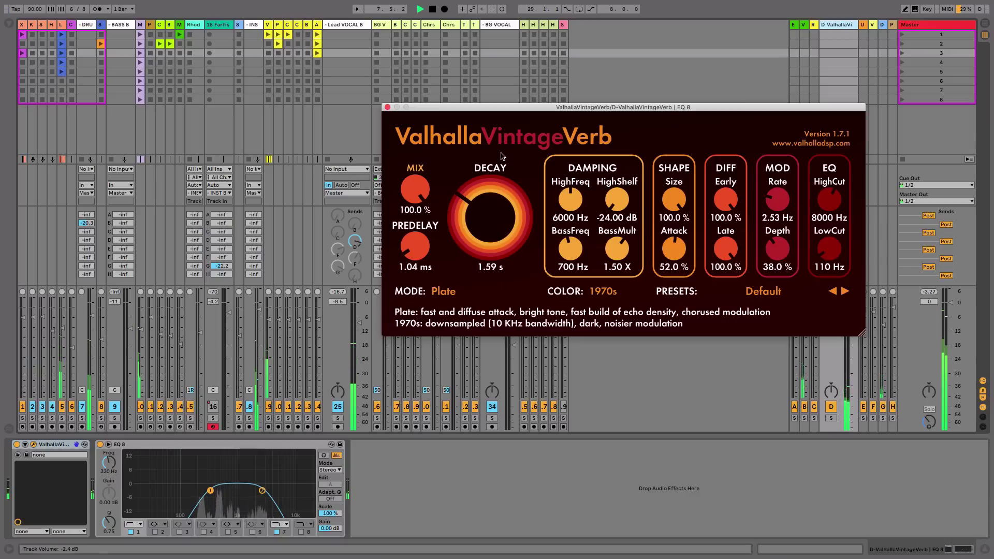
key(space)
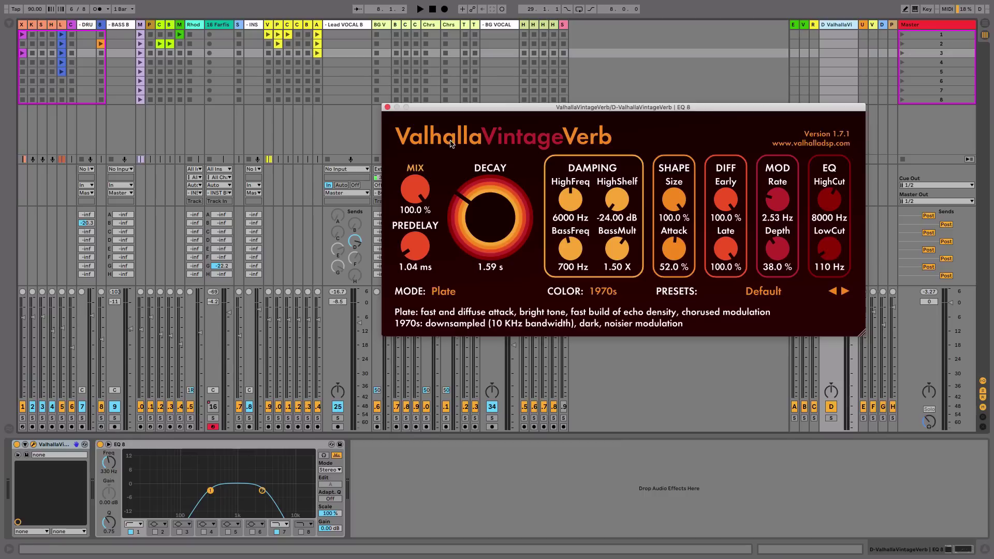
Solo return track D, audition the reverb with its EQ Eight bypassed and re-engaged, and unsolo the return
click(280, 445)
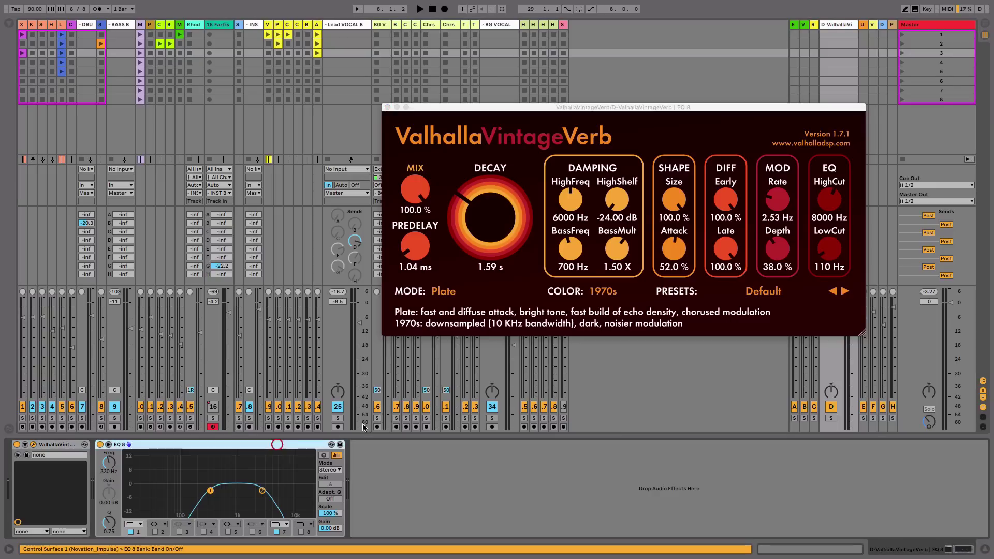
click(830, 418)
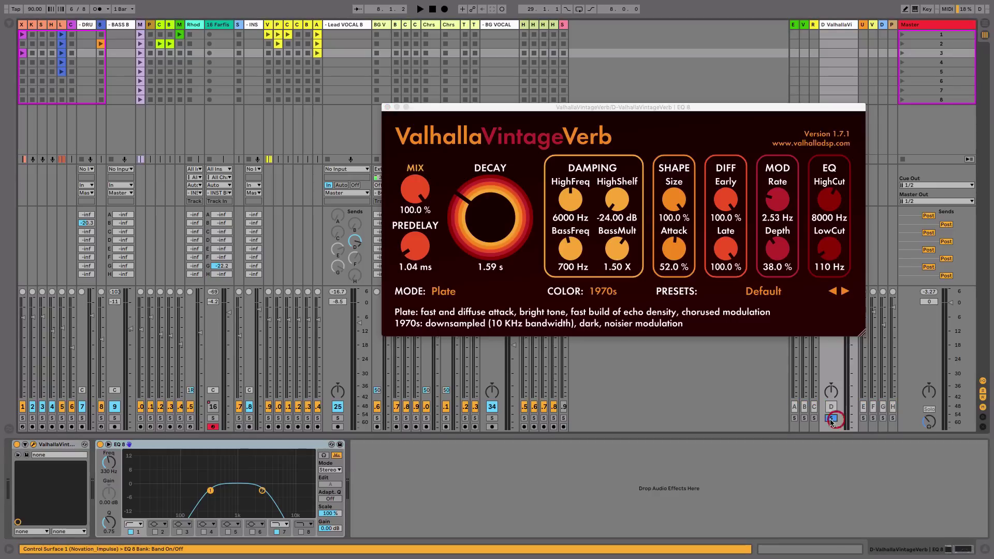
key(space)
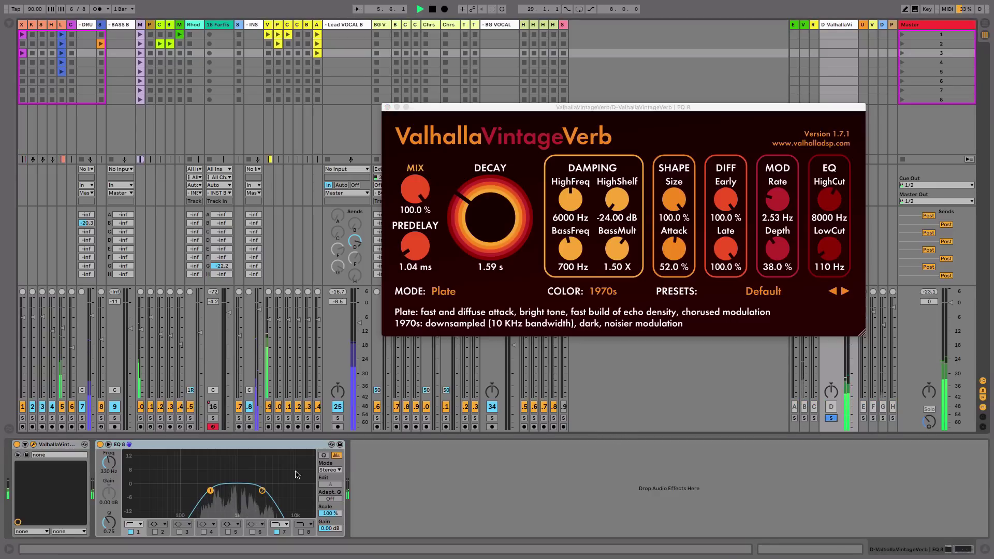
click(99, 444)
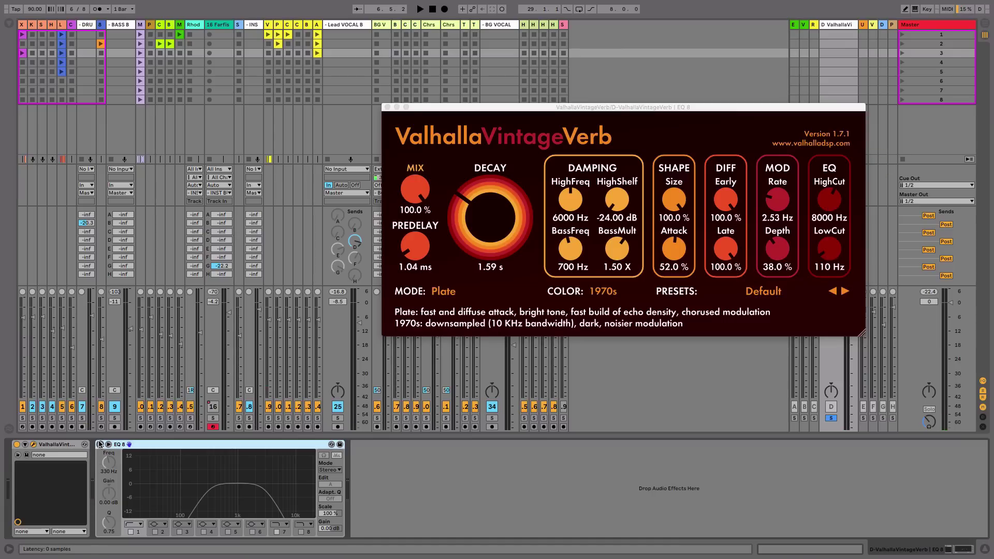
click(238, 500)
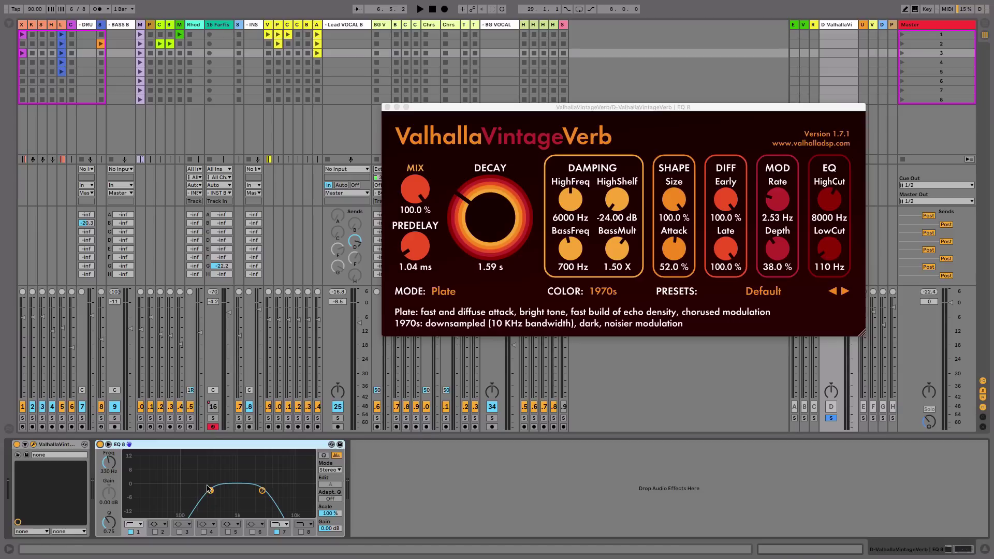
key(space)
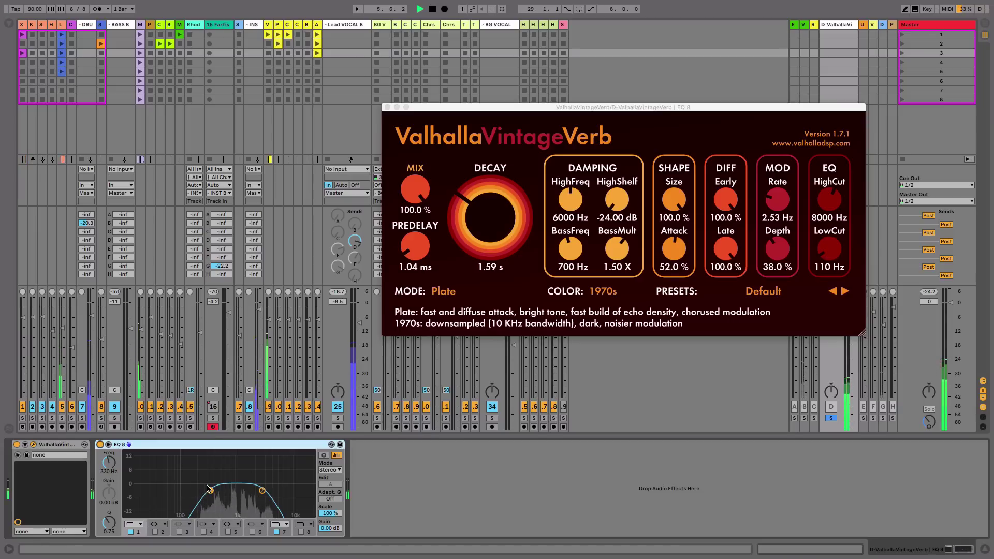
key(space)
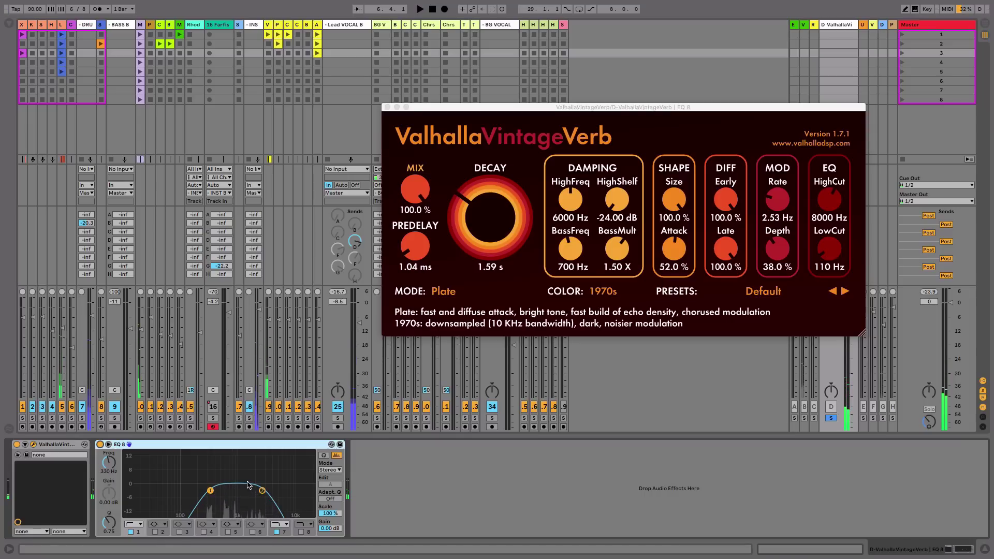
click(831, 418)
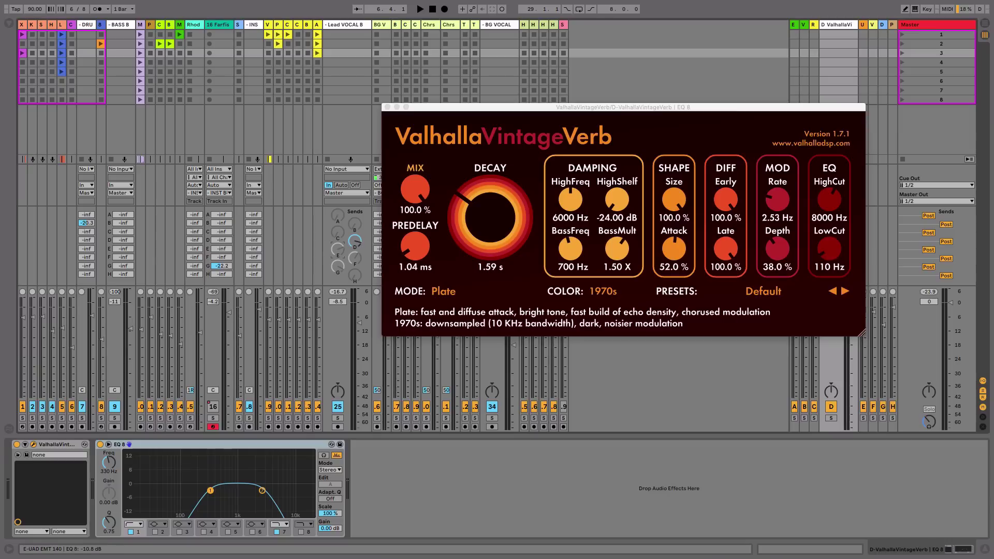
Enable send E on the Lead VOCAL BUS and close the ValhallaVintageVerb window
right_click(340, 249)
click(364, 253)
click(386, 107)
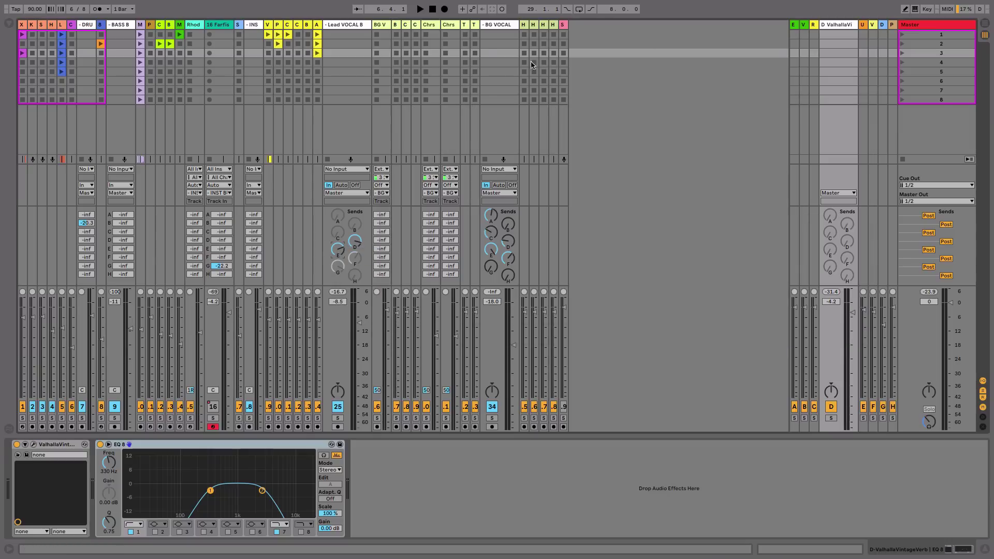
Widen return track E and open its UAD EMT 140 plate reverb clear of the Lead VOCAL BUS channel
click(862, 24)
drag(859, 25, 829, 26)
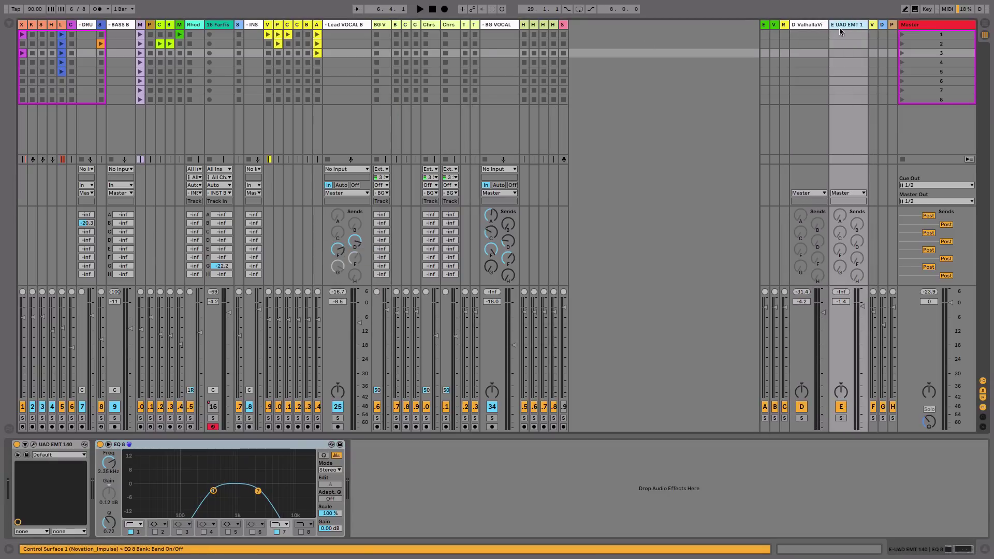
click(33, 444)
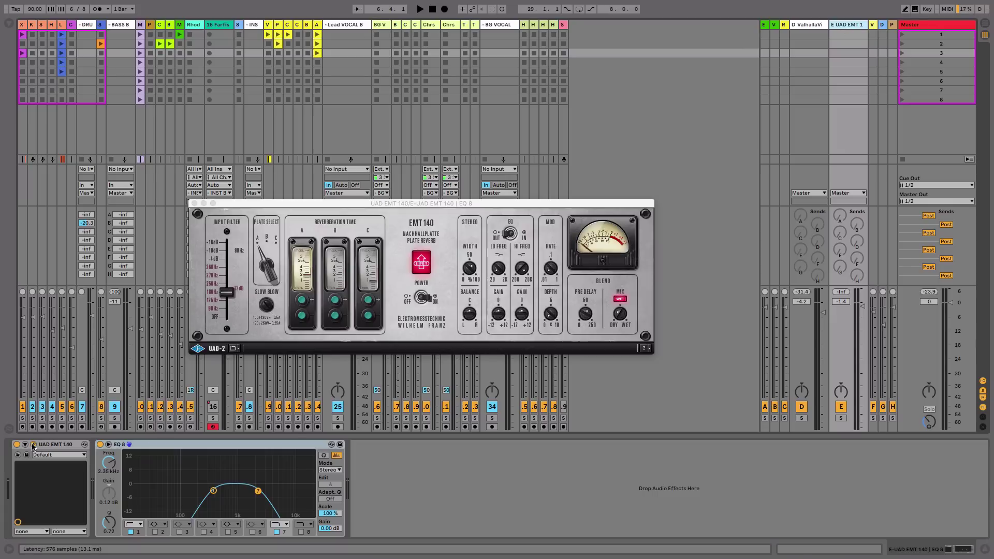
drag(448, 203, 685, 112)
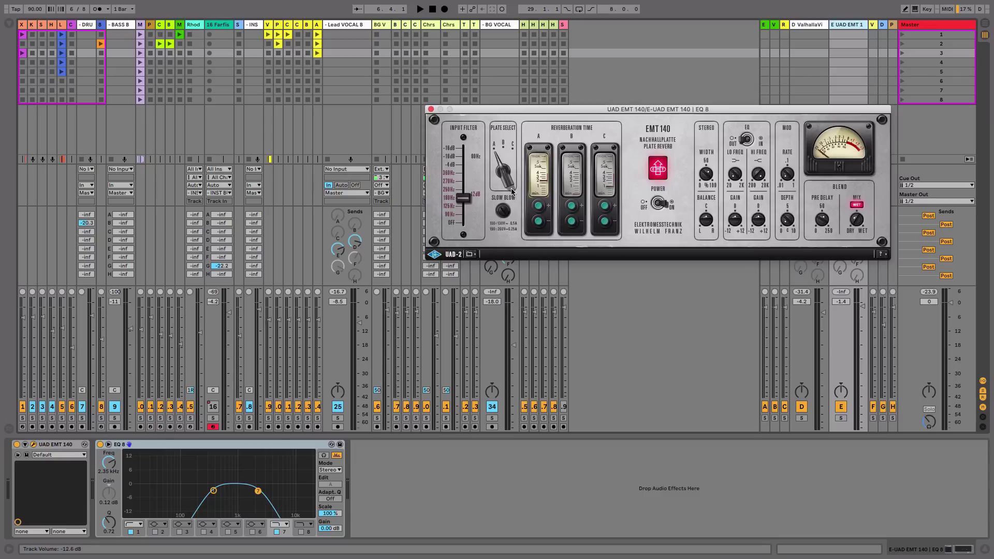
Reposition the UAD EMT 140 window over the mixer and play the full mix with the plate reverb on the vocal
drag(652, 111, 505, 159)
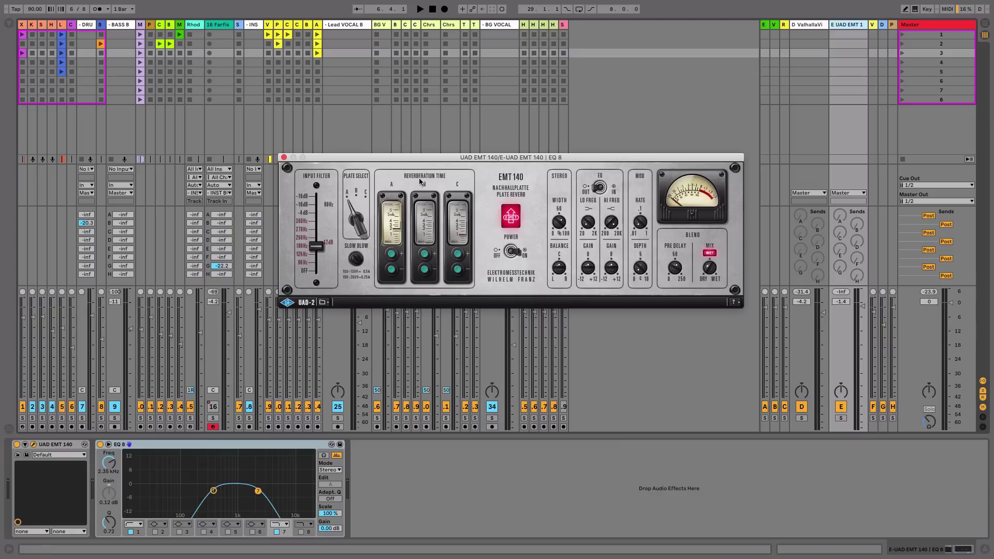
drag(430, 158, 573, 101)
key(space)
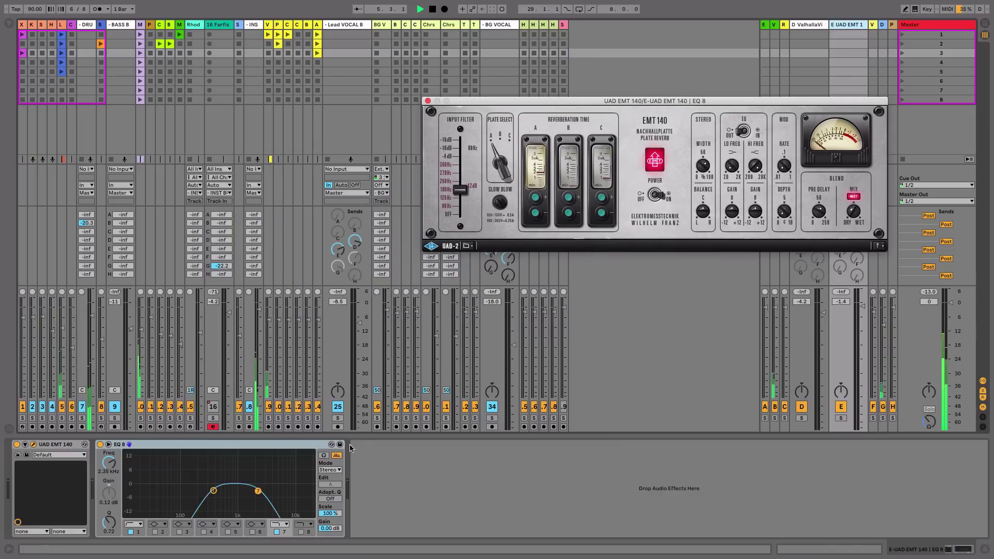
Solo the Lead VOCAL BUS, play it with the plate reverb, and select the EQ Eight on return E
click(338, 418)
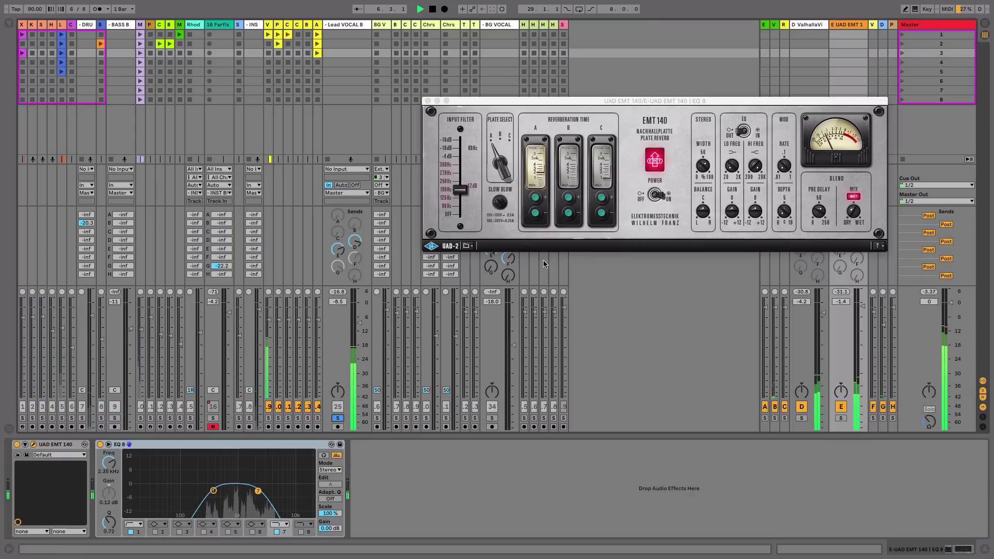
drag(748, 103, 643, 114)
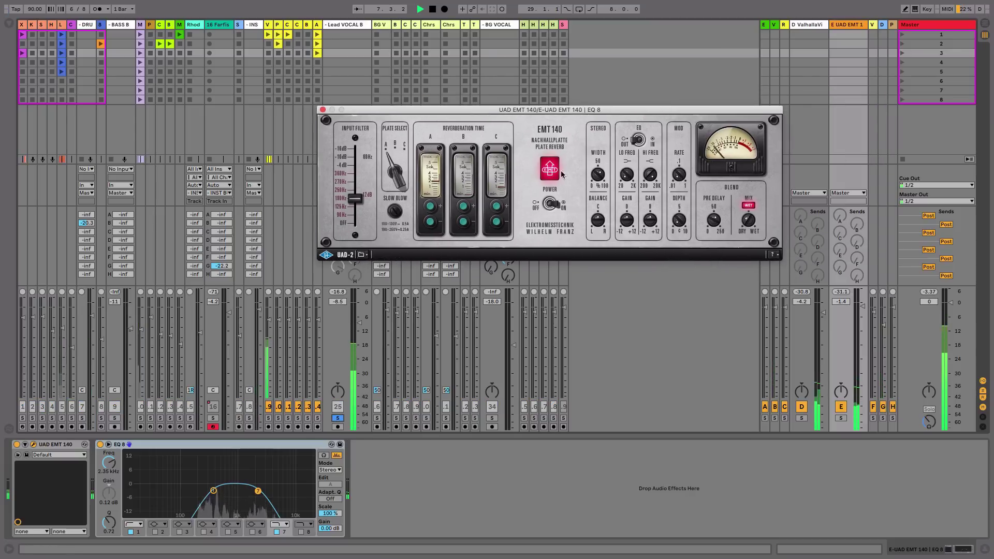
key(space)
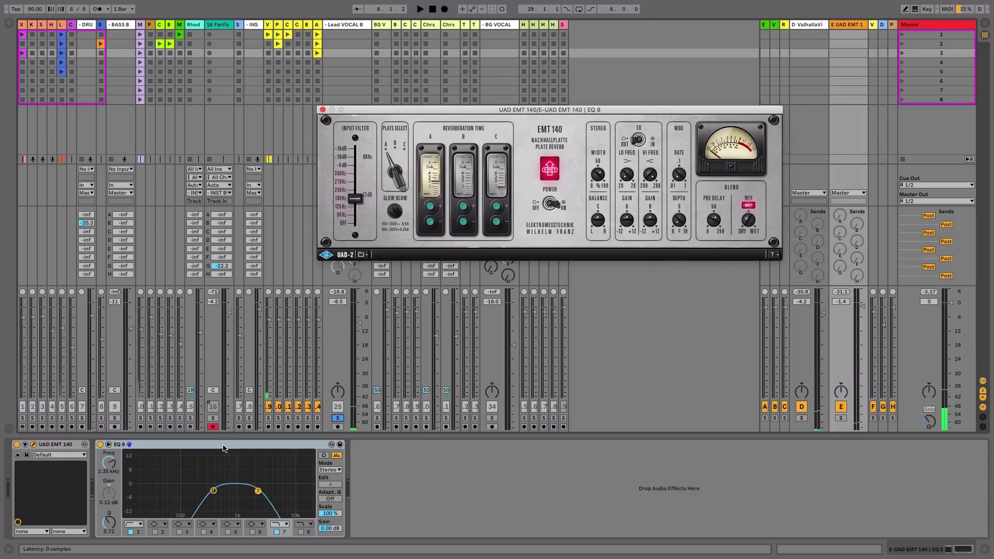
click(218, 446)
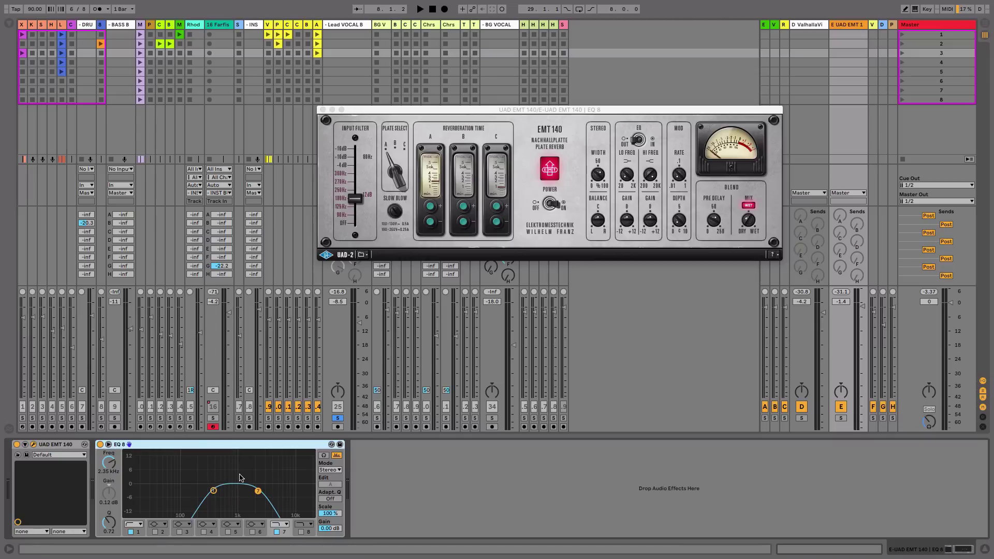
Move the UAD EMT 140 window clear of the sends and compare the soloed vocal with return E on and off
key(space)
drag(445, 109, 541, 35)
click(340, 251)
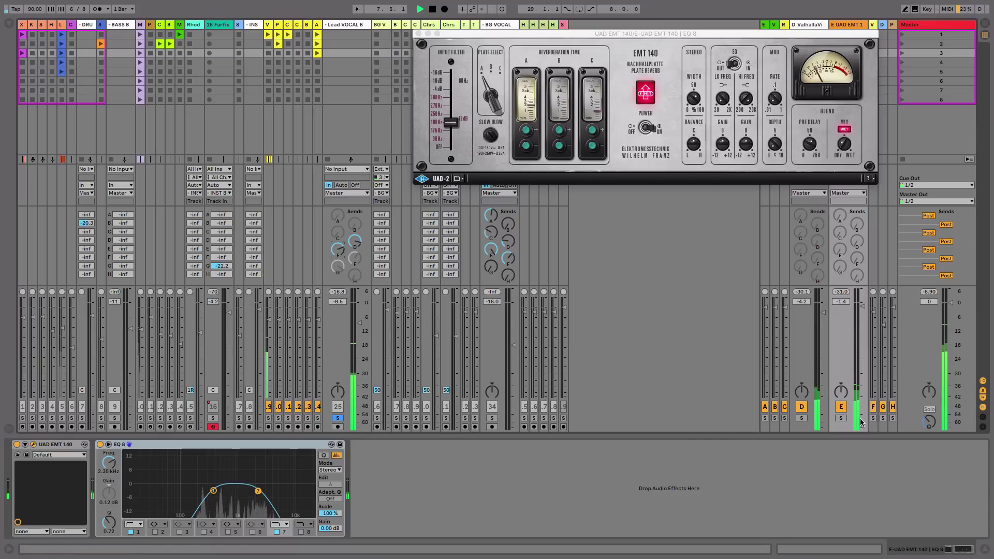
click(840, 407)
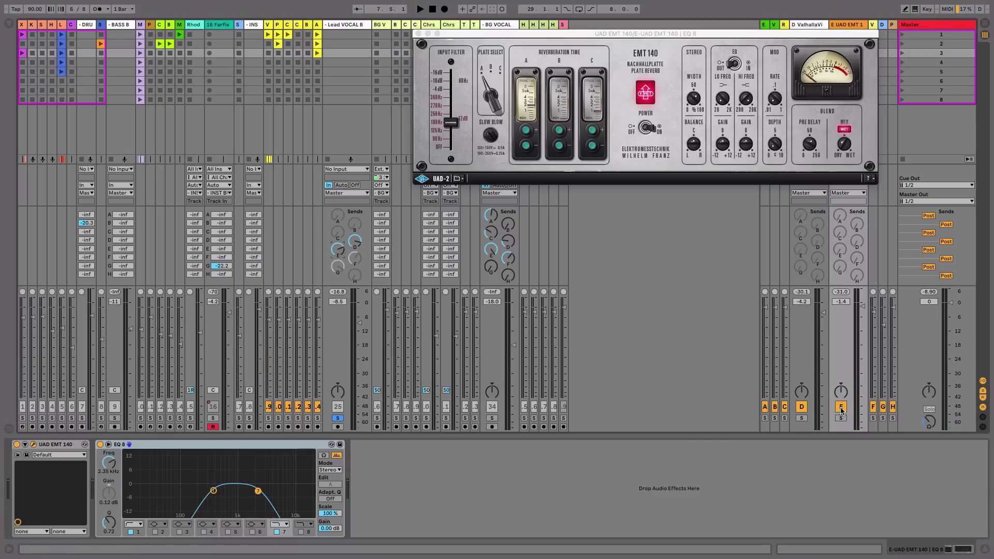
key(space)
click(841, 408)
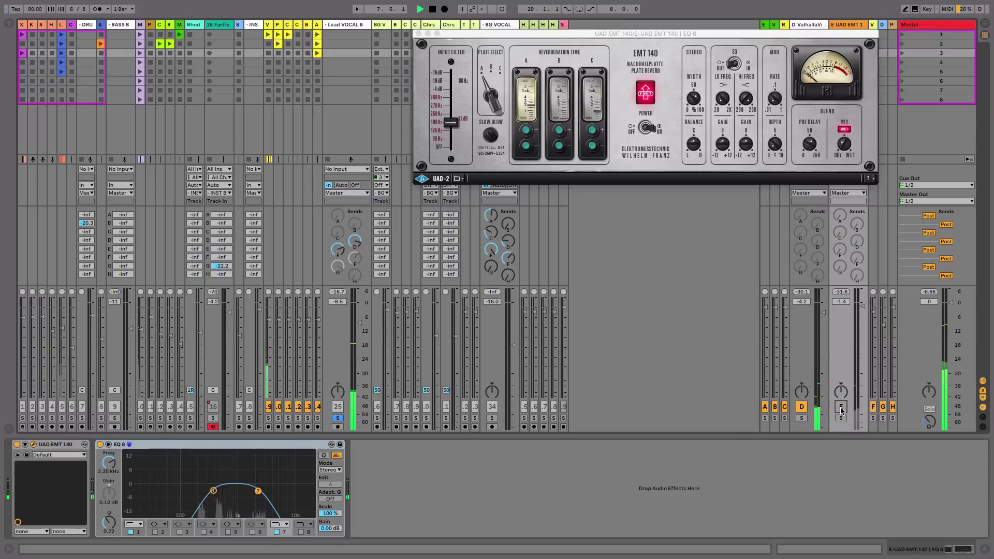
click(841, 408)
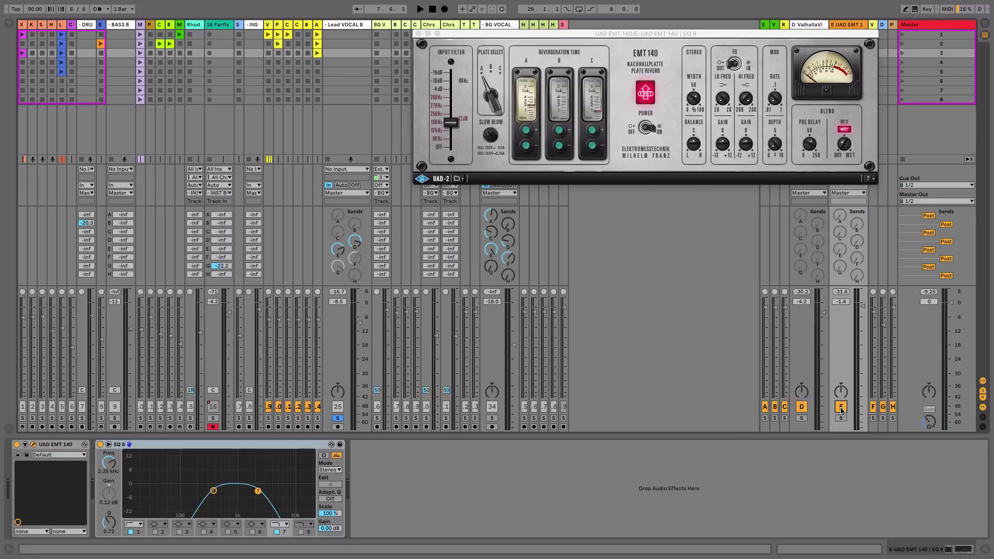
Enable send F on the Lead VOCAL BUS and close the UAD EMT 140 window
right_click(355, 261)
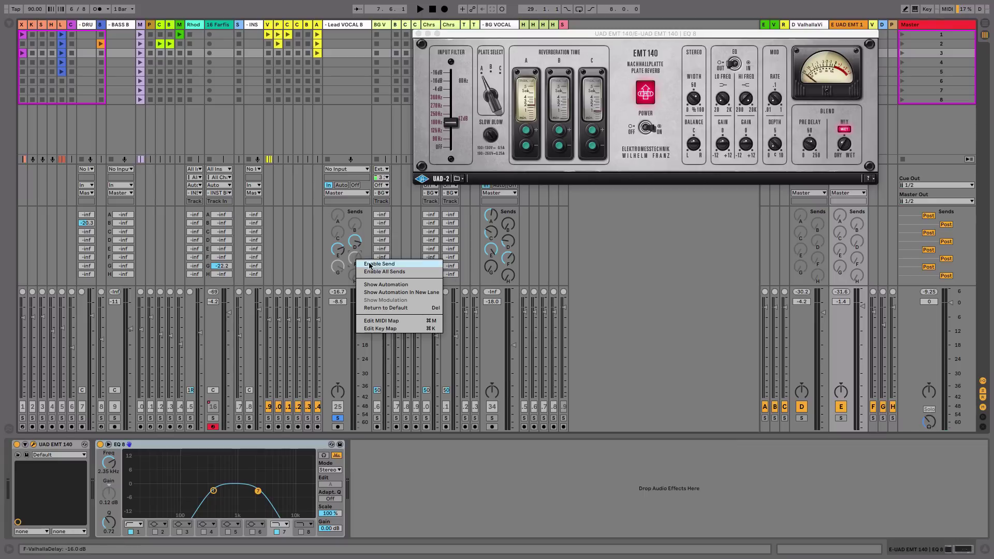
click(377, 265)
click(418, 34)
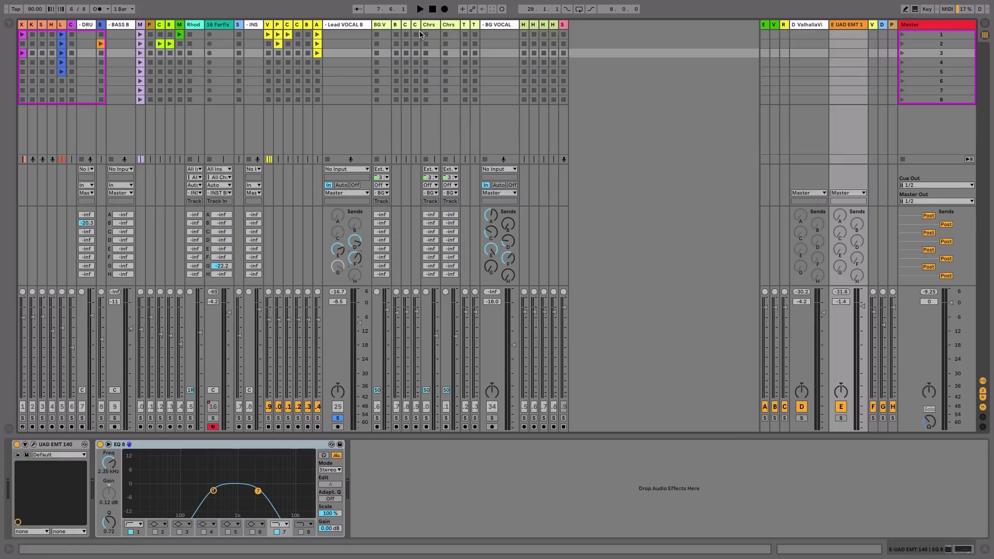
Select and widen return track F and open its ValhallaDelay clear of the Lead VOCAL BUS channel
click(872, 25)
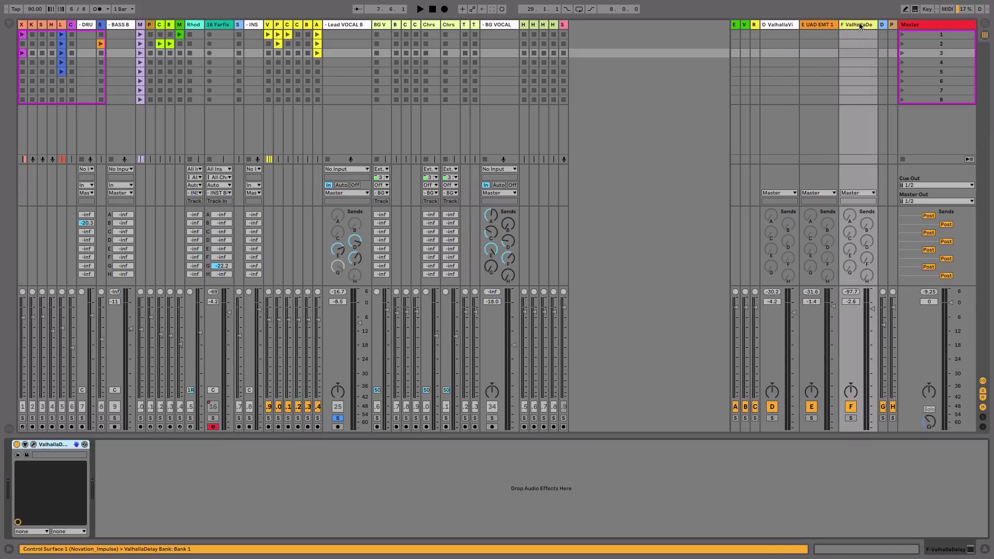
click(33, 445)
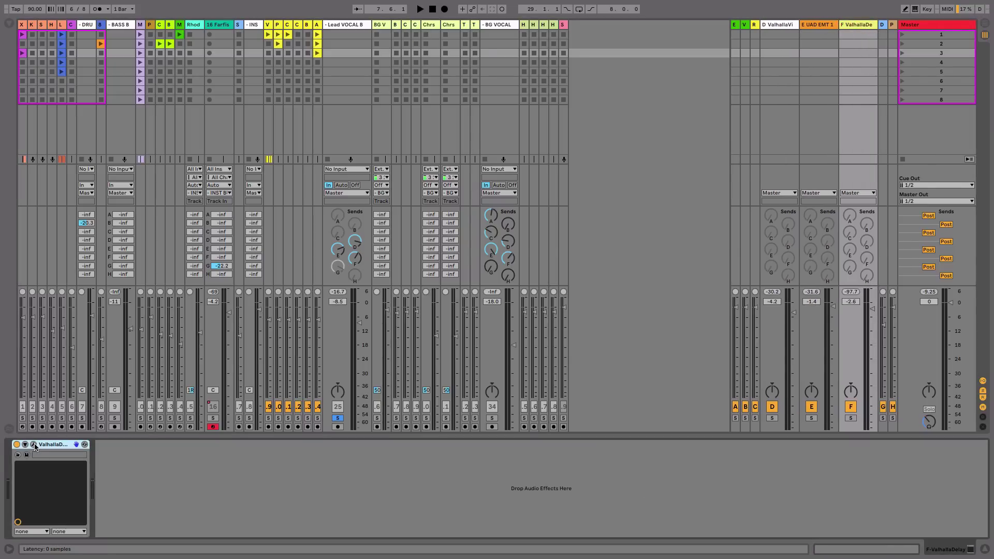
drag(584, 140, 642, 85)
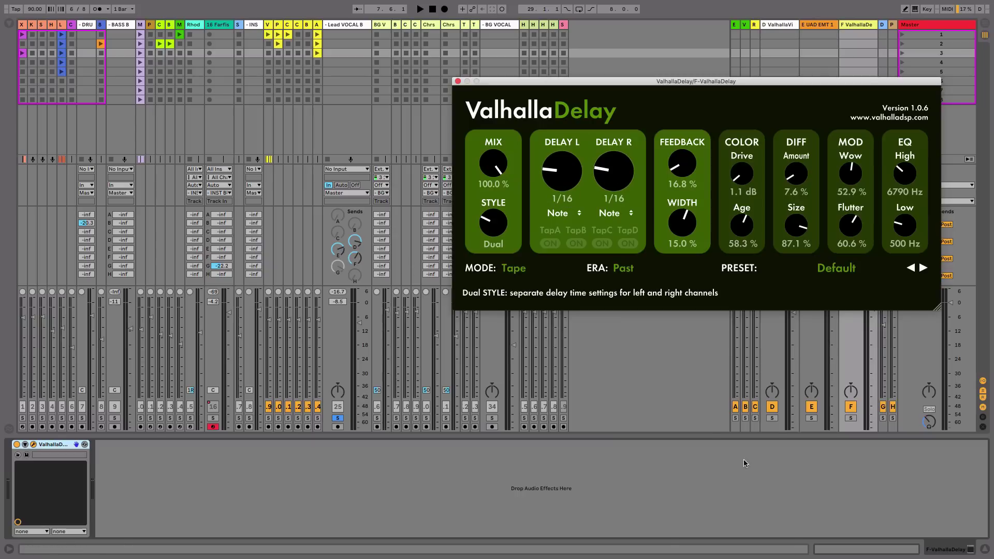
Deactivate returns E and D and audition only the ValhallaDelay on the soloed vocal
click(811, 406)
click(771, 407)
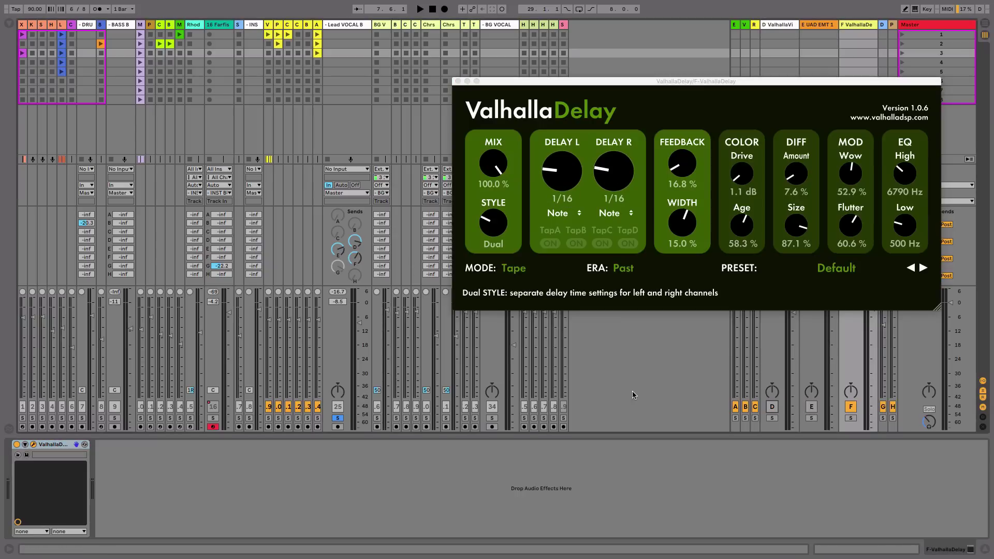
key(space)
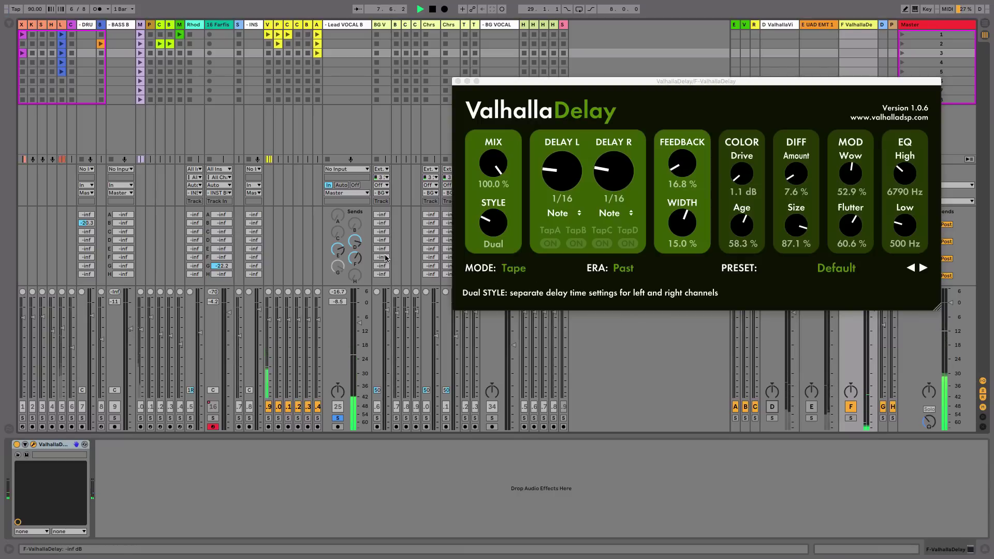
key(space)
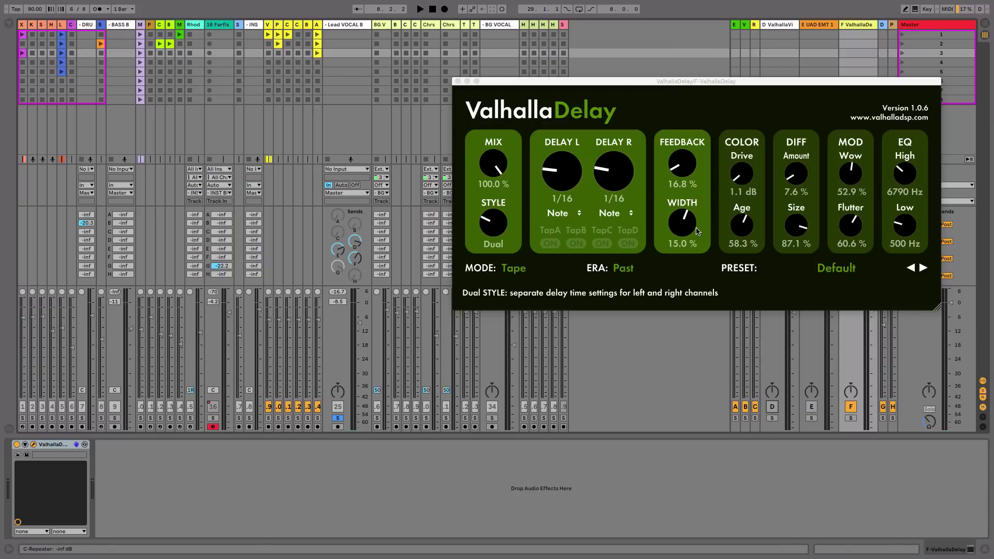
Set ValhallaDelay's width to 16.0 % and both delay times to 1/32, and audition the shorter delay
drag(692, 232, 693, 230)
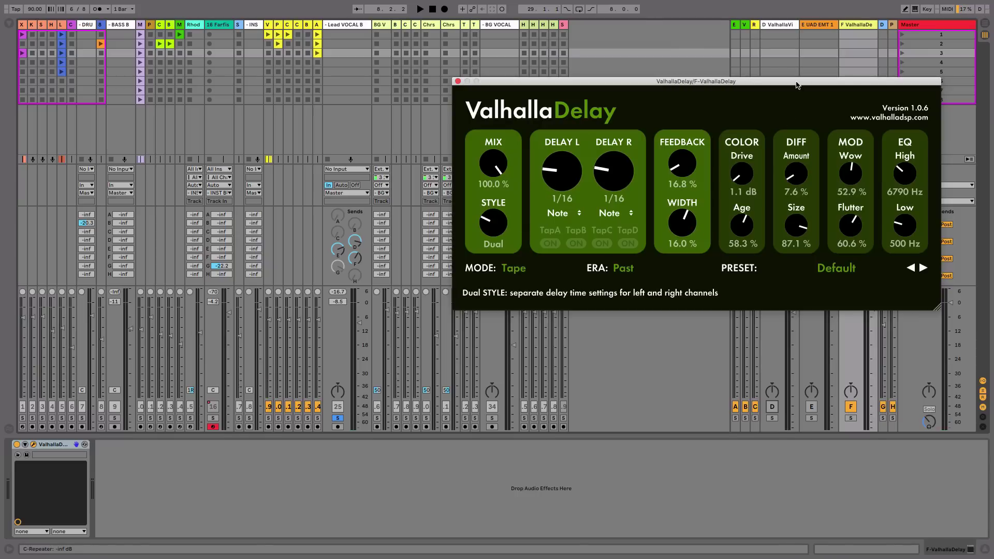
drag(798, 85, 756, 96)
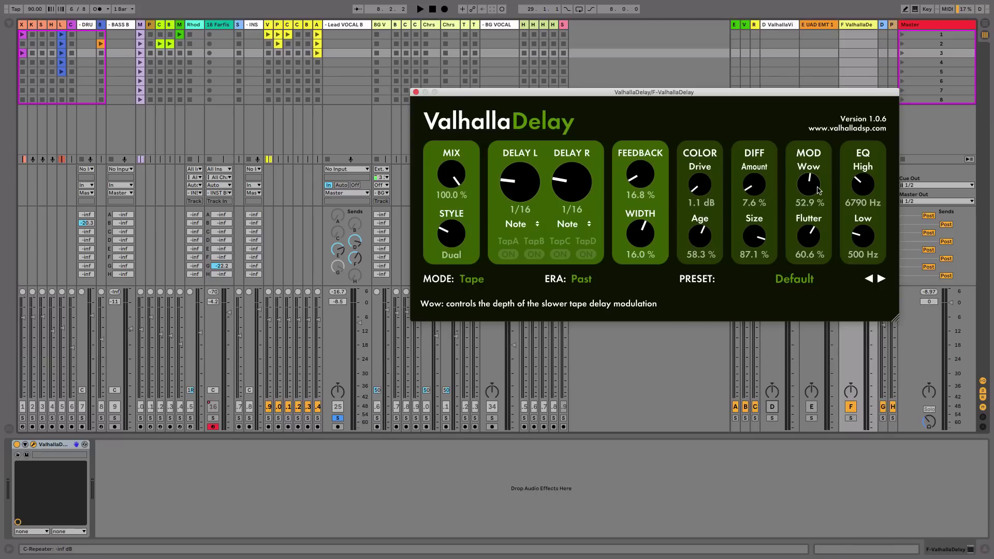
drag(520, 184, 573, 196)
key(space)
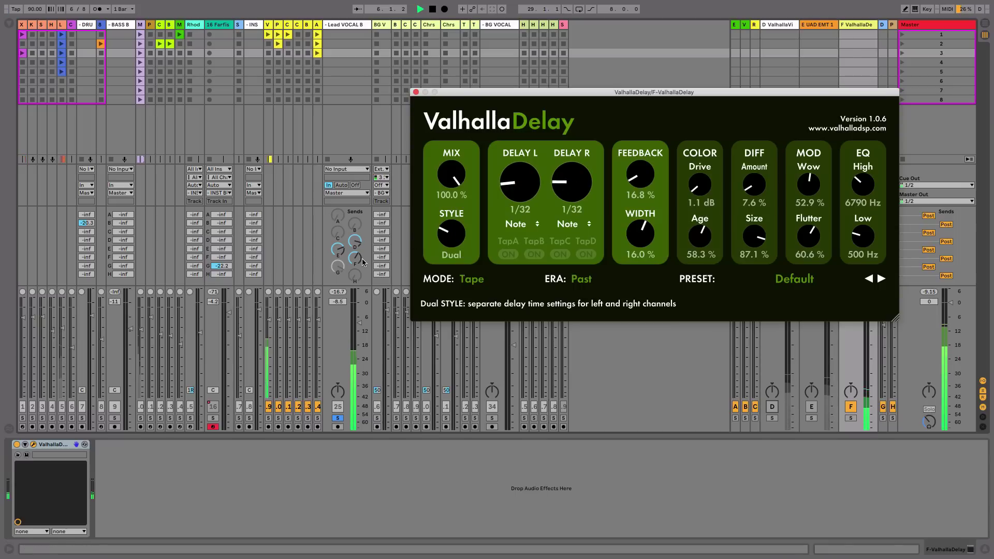
key(space)
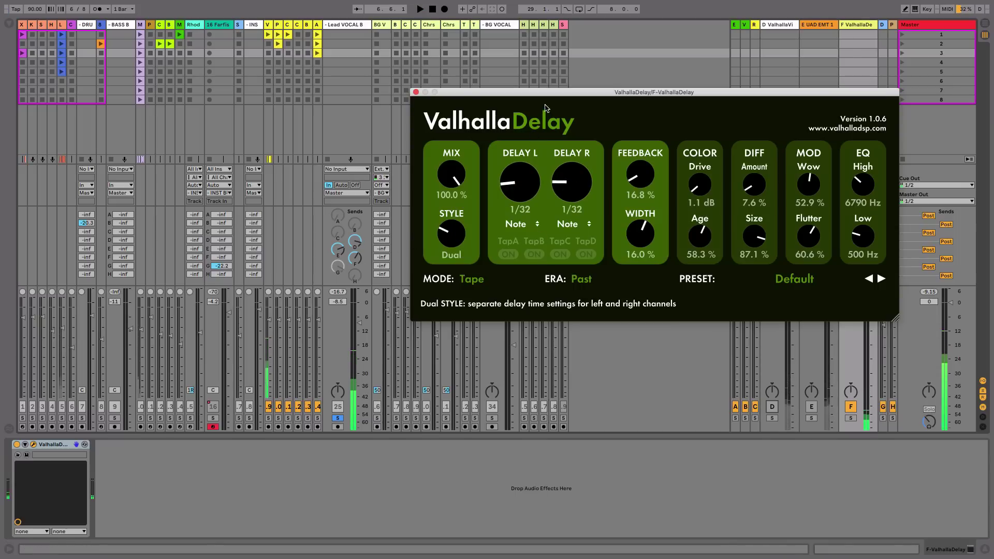
Reactivate returns E and D, play the vocal with all three returns, and move the ValhallaDelay window off the sends
drag(585, 93, 533, 77)
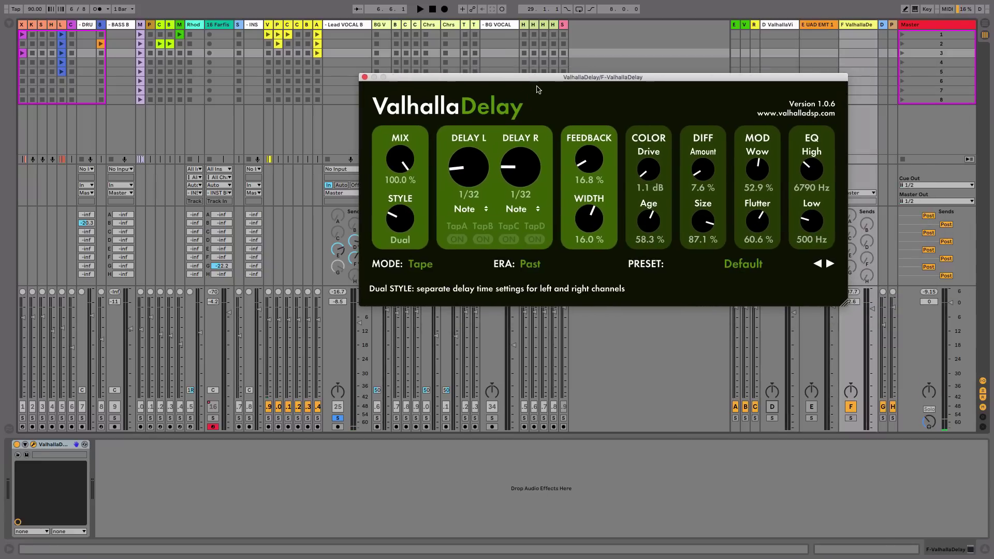
click(812, 407)
click(771, 407)
key(space)
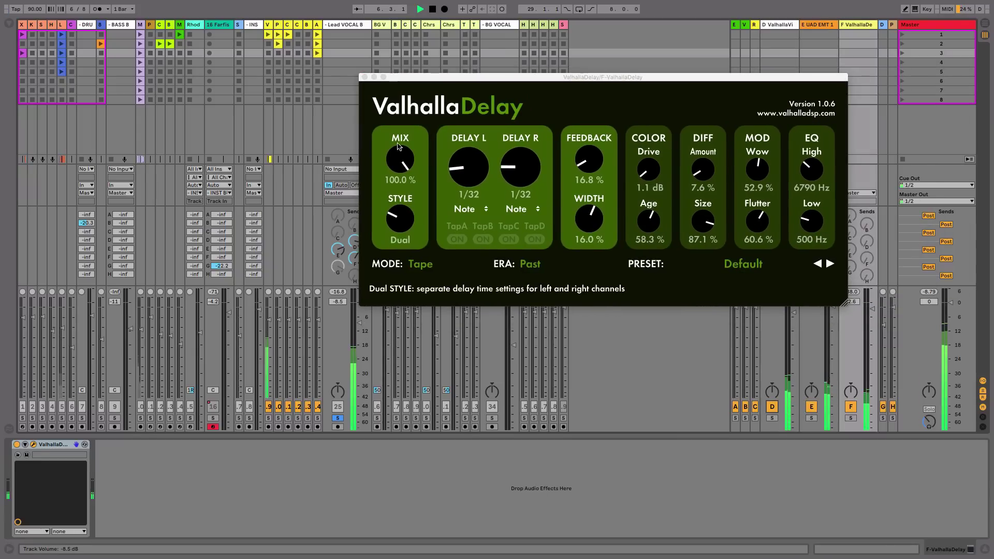
drag(420, 78, 504, 36)
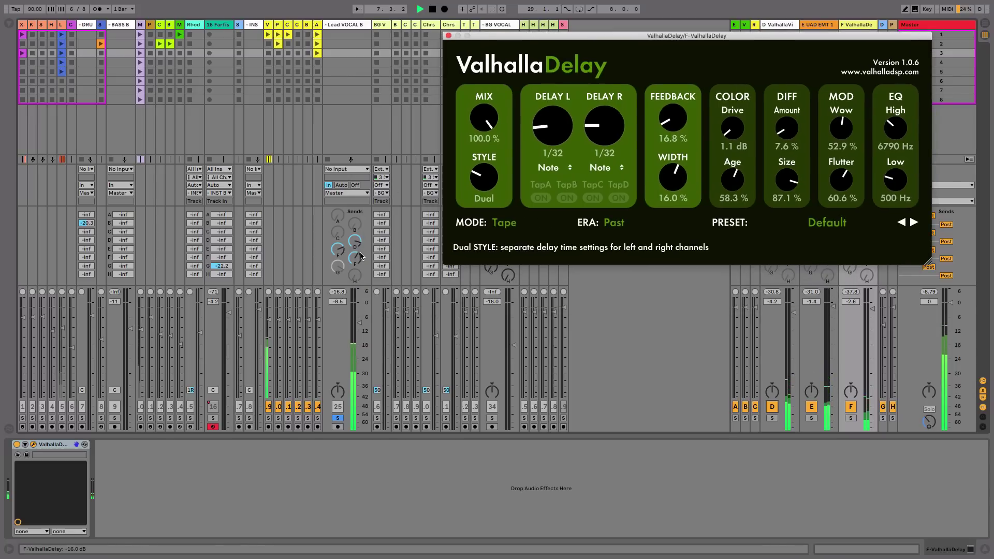
Adjust send F on the Lead VOCAL BUS to about -15.0 dB and audition the 1/32 delay
key(space)
drag(359, 260, 360, 274)
key(space)
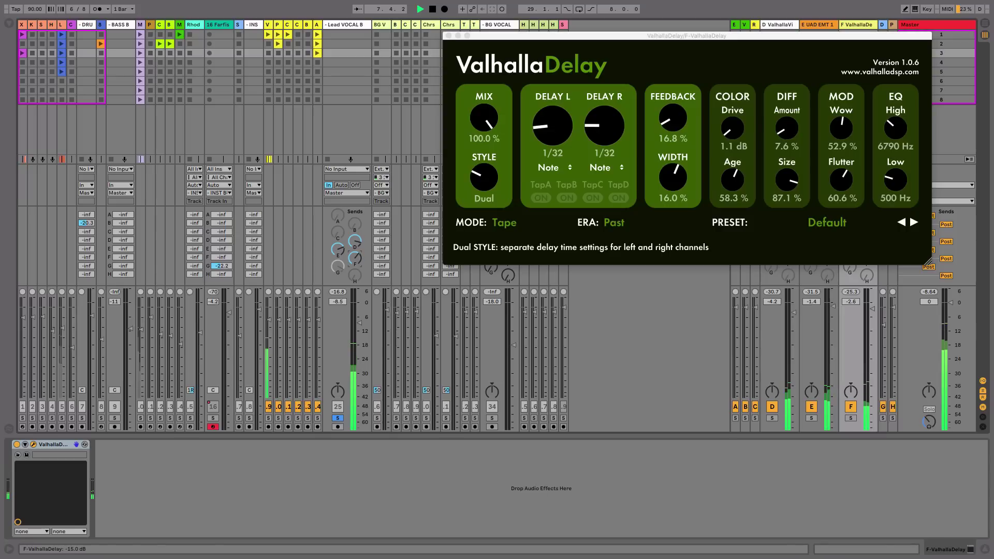
key(space)
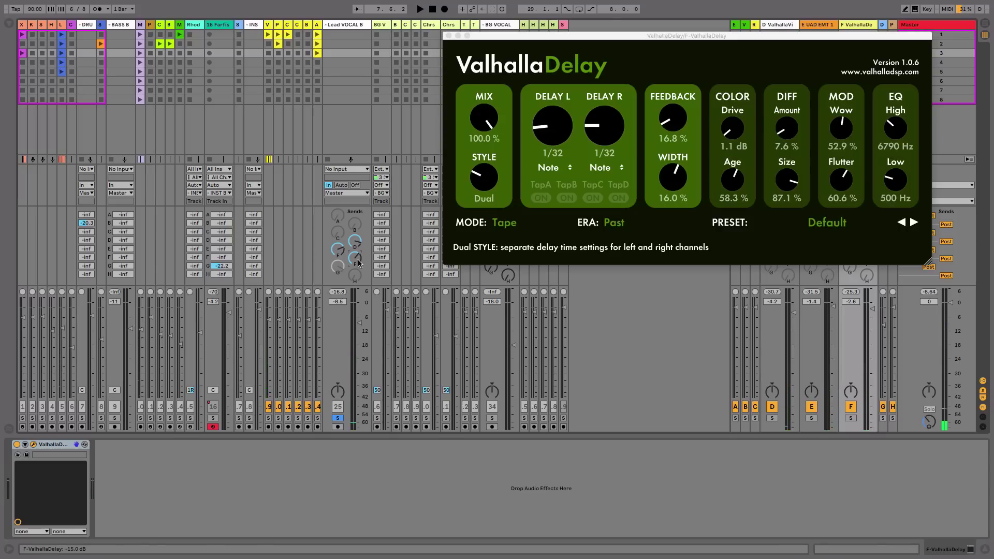
Set ValhallaDelay's left and right delay times to 1/16
click(560, 129)
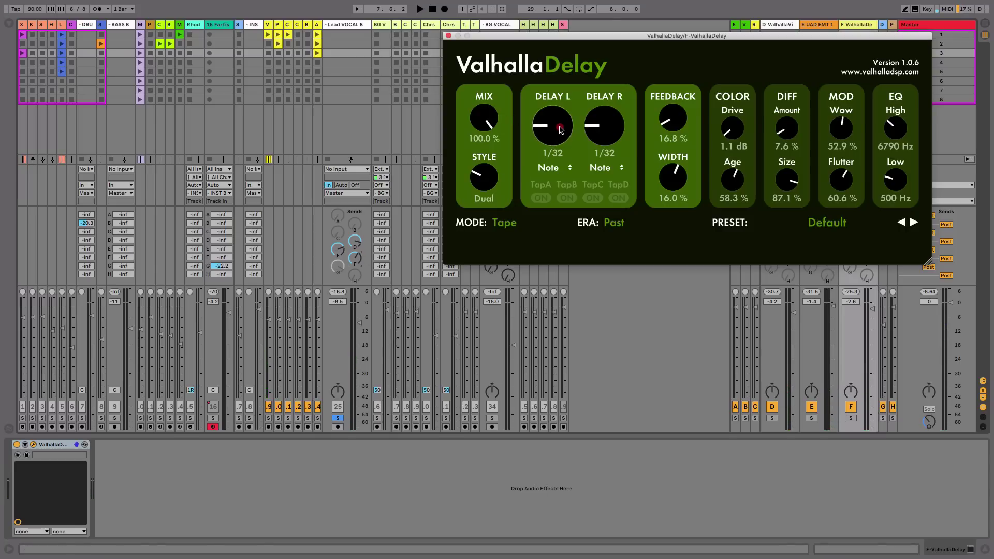
drag(560, 130, 560, 123)
drag(619, 131, 616, 123)
Play the soloed vocal and raise its send F level to about -10.6 dB while listening to the delay
key(space)
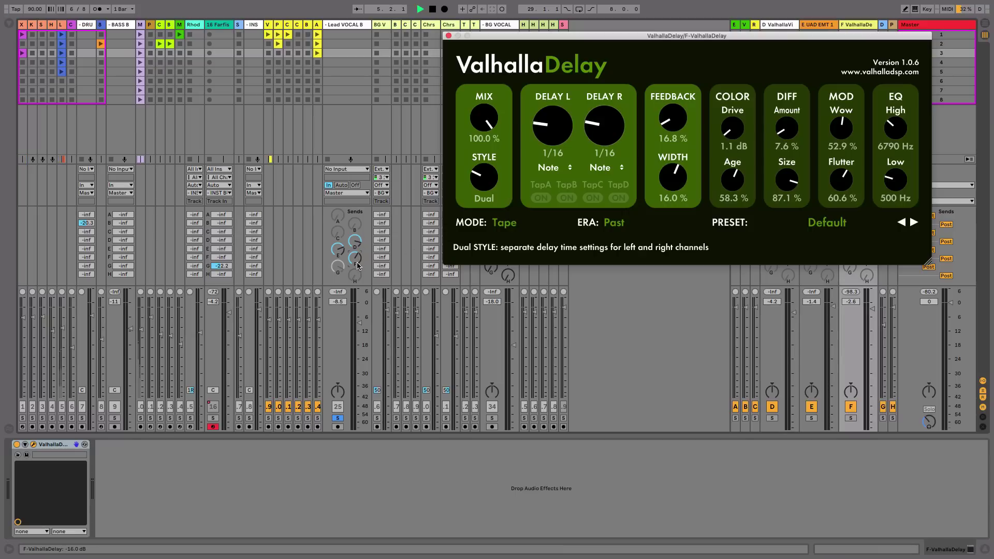
click(356, 262)
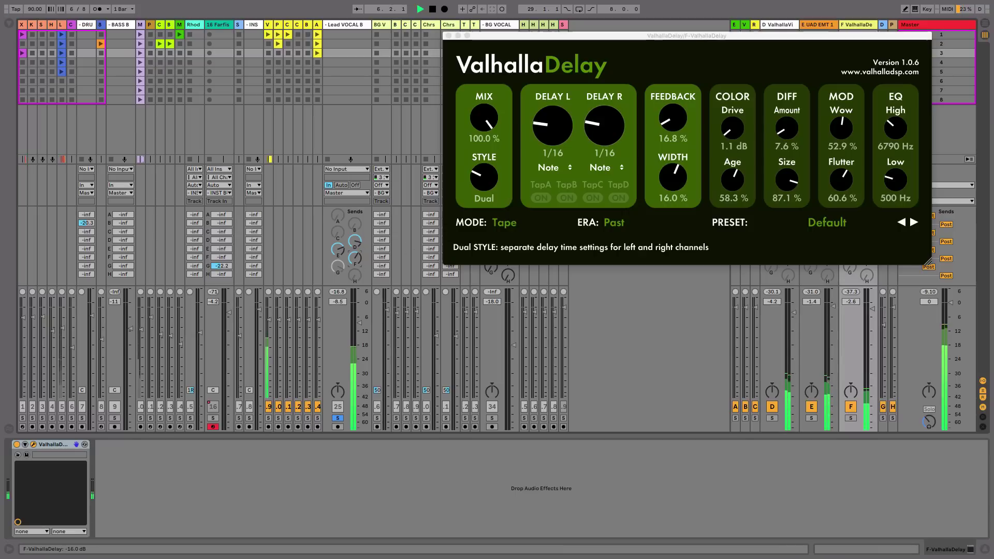
mouse_move(356, 262)
mouse_down()
mouse_move(357, 254)
mouse_move(358, 263)
mouse_up()
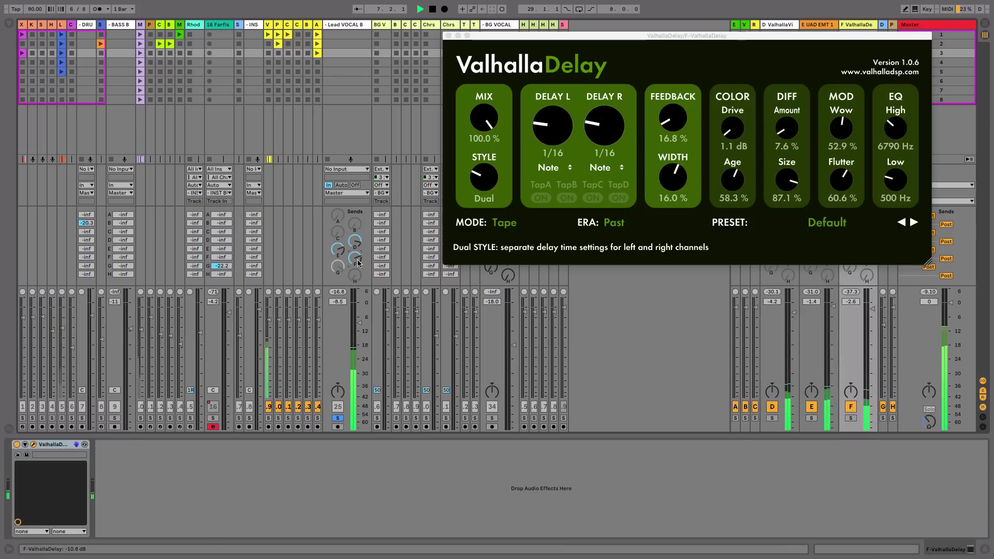
key(space)
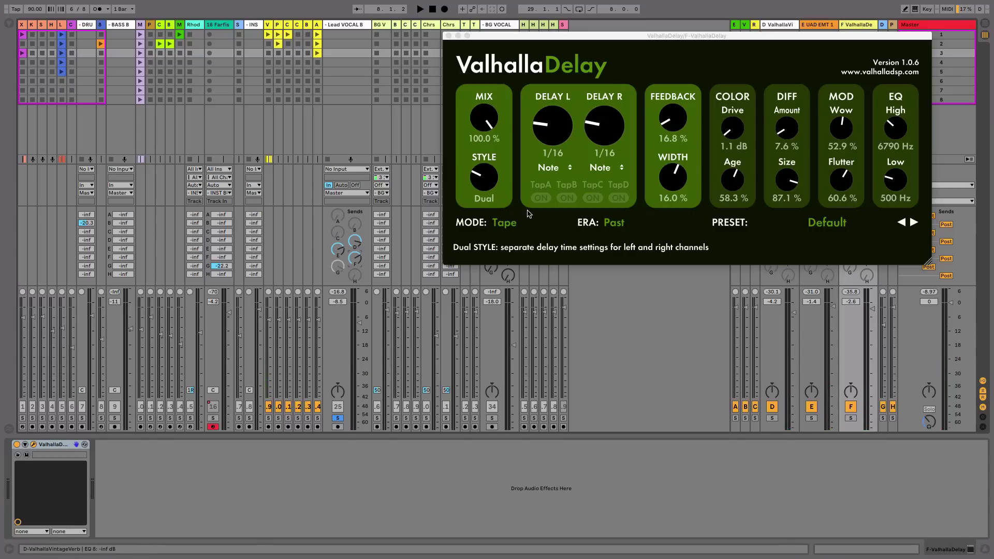
Set ValhallaDelay's width to 13.8 % and close its window
drag(676, 176, 674, 179)
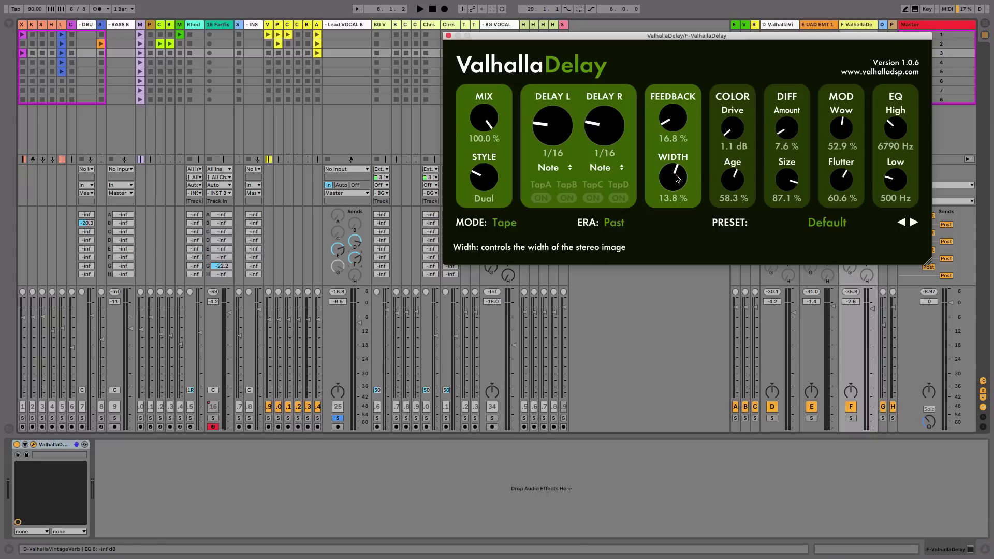
click(448, 34)
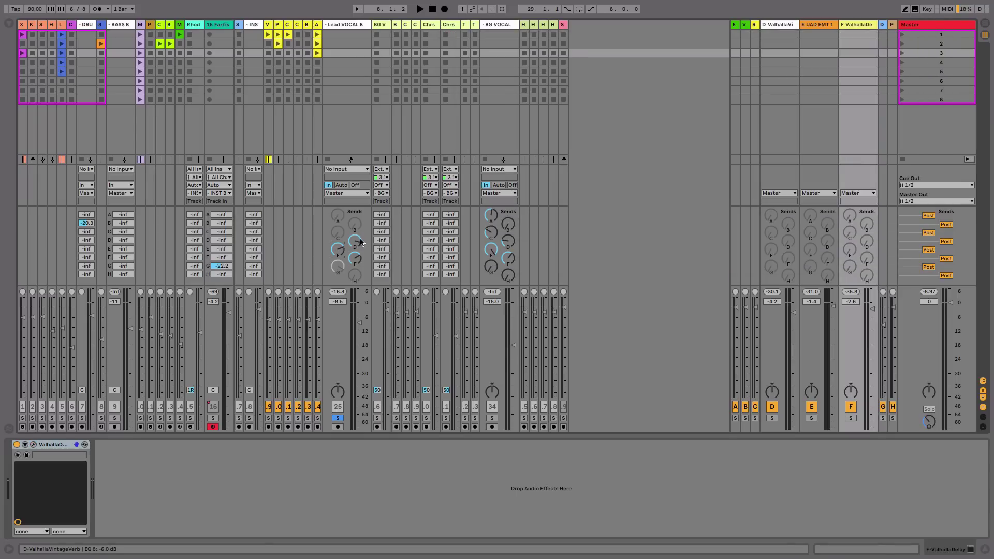
Enable send G on the Lead VOCAL BUS
click(337, 249)
right_click(338, 269)
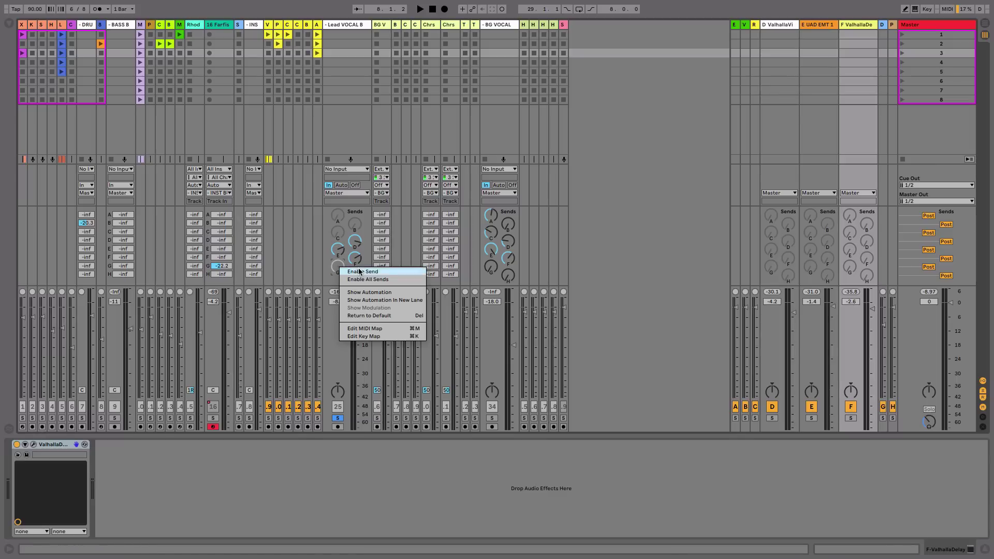
click(358, 271)
Widen and select return track G and open its Doubler4 Stereo plug-in
drag(879, 25, 839, 25)
click(855, 26)
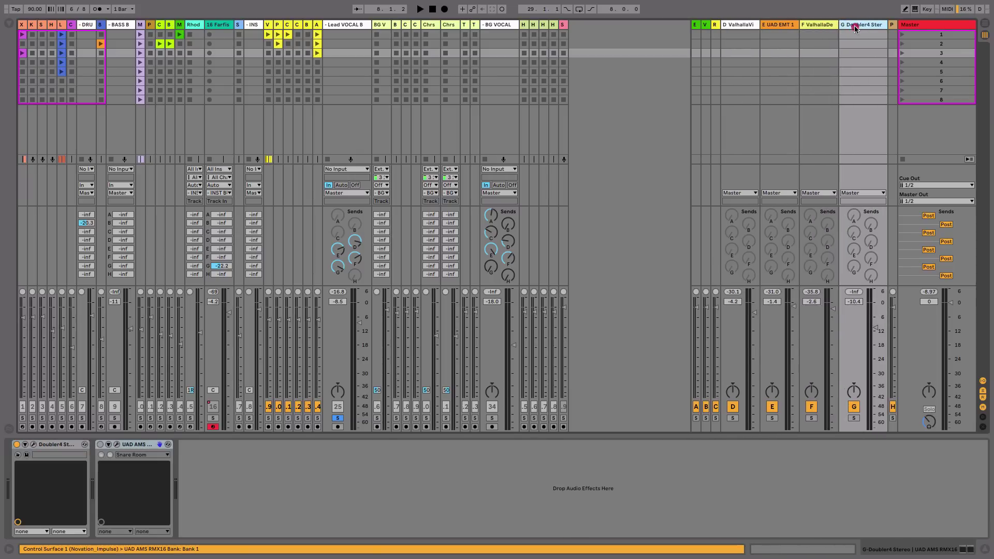
click(33, 444)
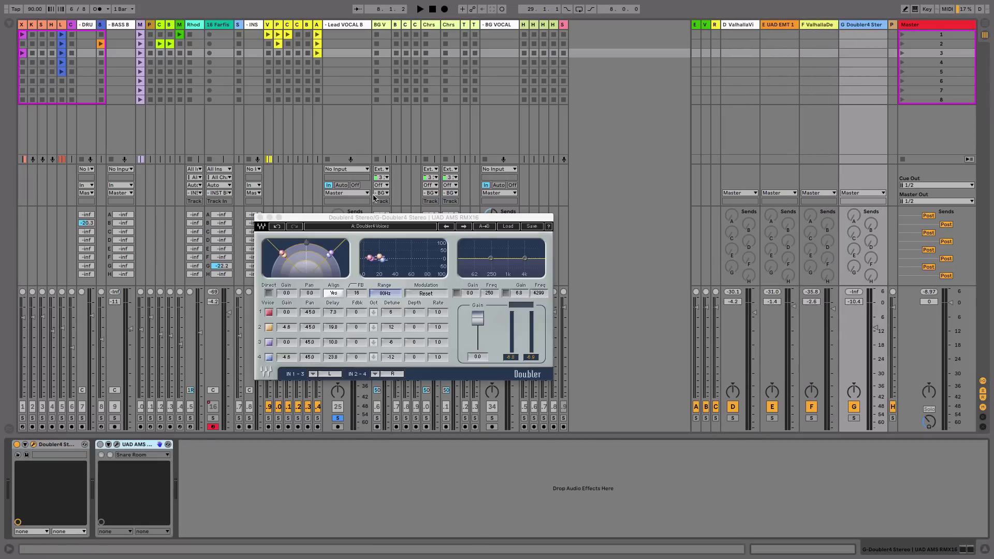
Move the Doubler window clear of the lead vocal's sends and check which factory preset is loaded
drag(351, 221, 475, 202)
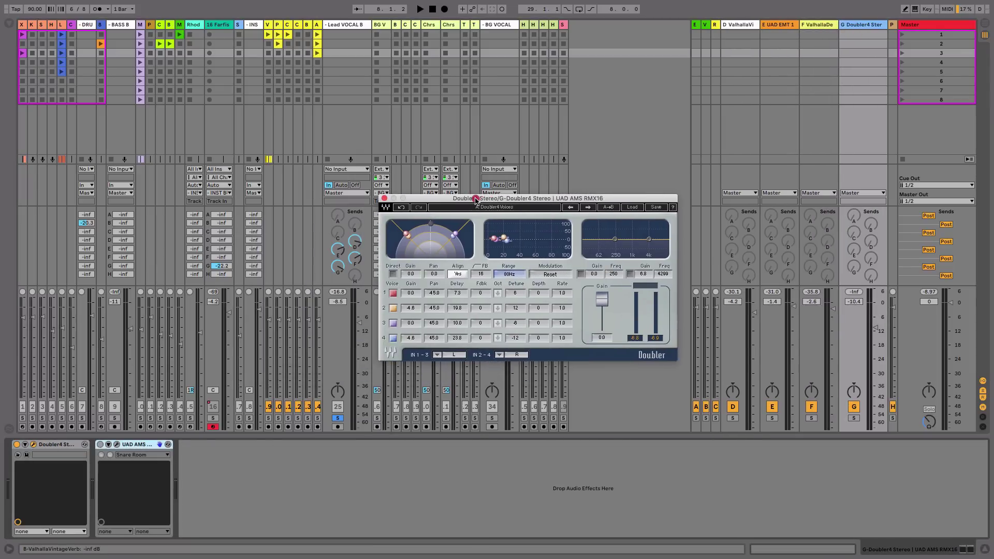
click(632, 208)
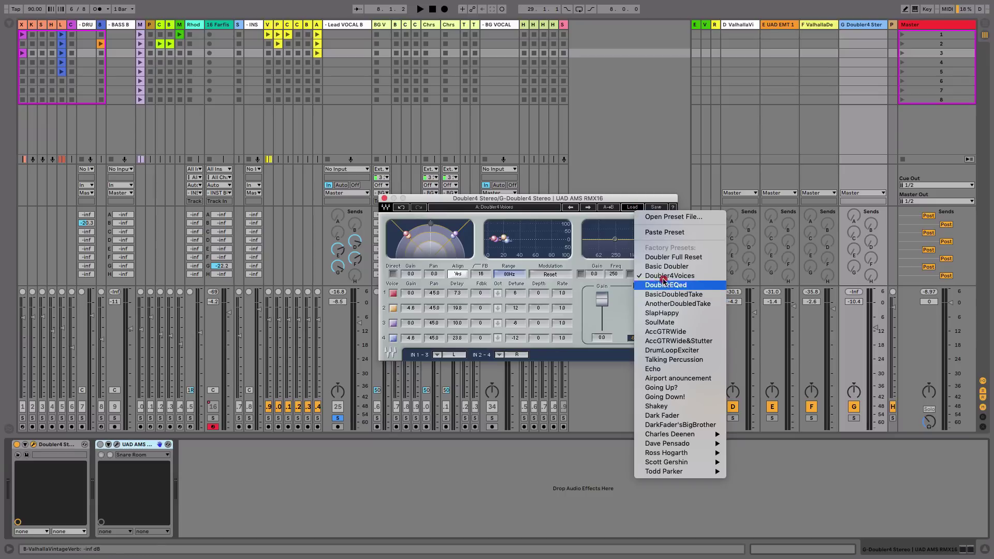
click(444, 247)
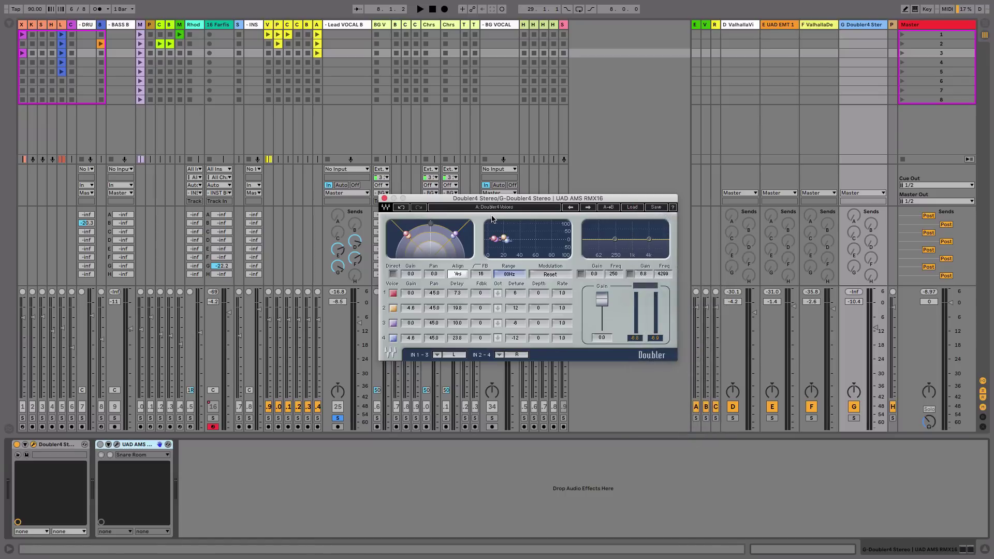
Toggle the Doubler's direct signal switch and close the plug-in window
click(393, 274)
click(393, 274)
click(392, 274)
click(384, 199)
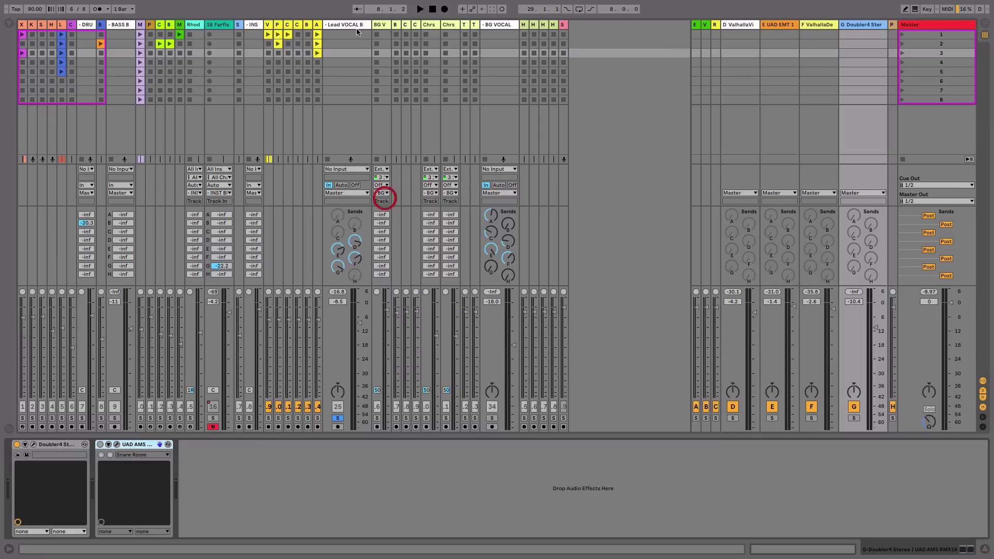
Audition the soloed Lead VOCAL BUS with the doubler return G raised to about -0.6 dB, and bring that return down to -12.0 dB
click(357, 26)
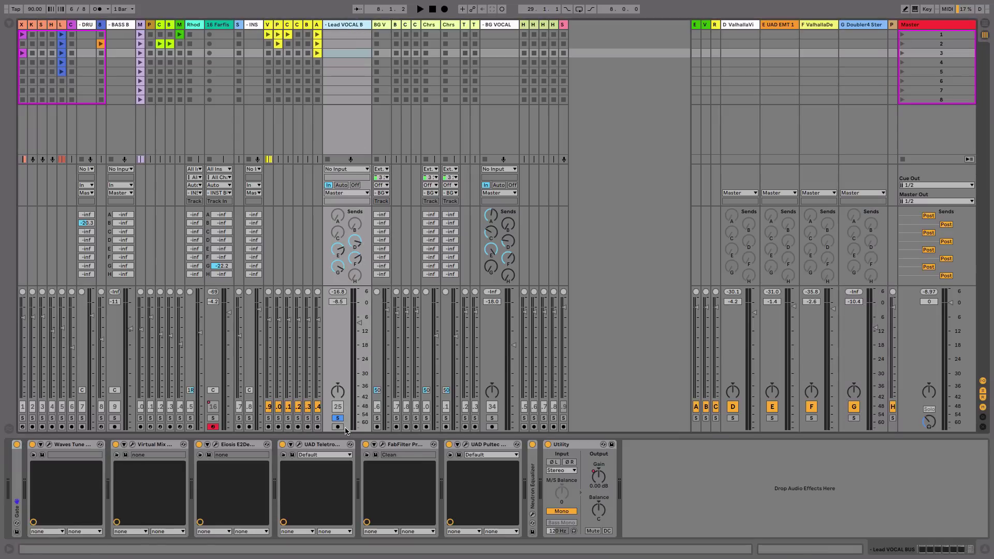
key(space)
mouse_move(876, 327)
mouse_down()
mouse_move(877, 309)
mouse_move(874, 318)
mouse_up()
key(space)
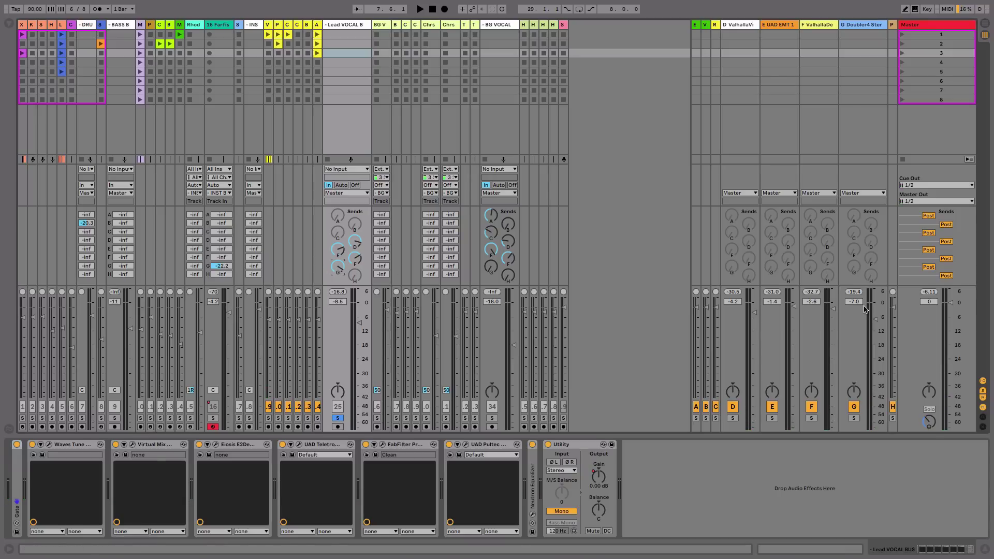
drag(874, 318, 874, 306)
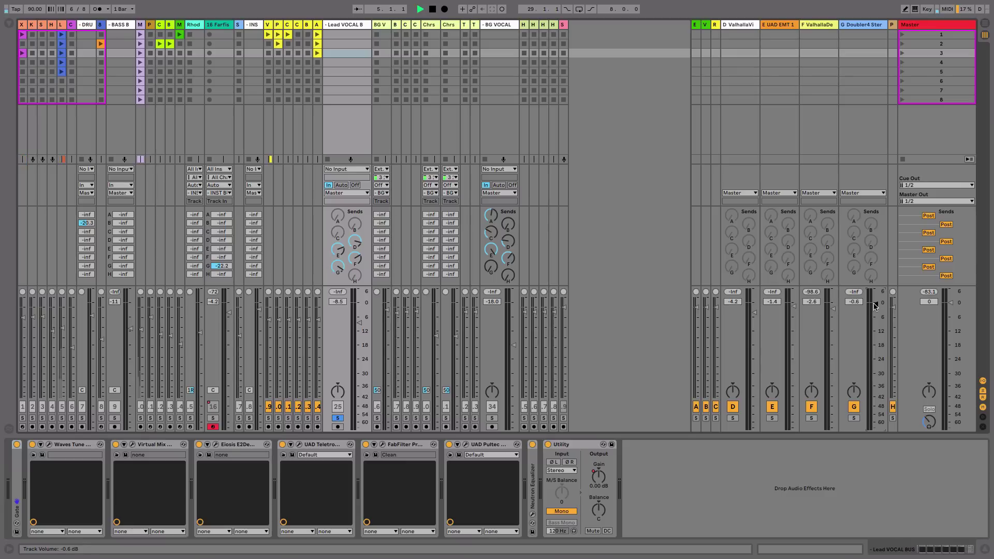
key(space)
drag(875, 306, 875, 330)
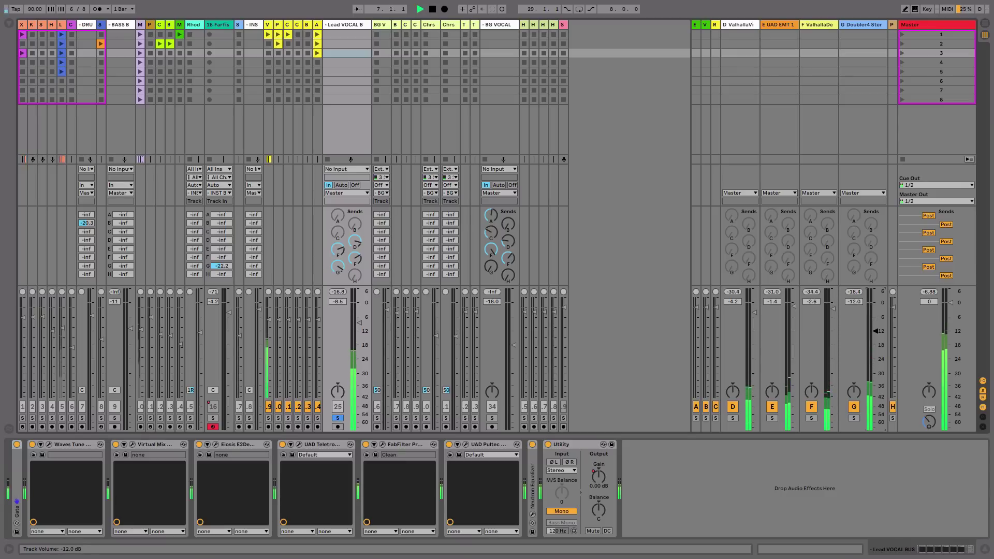
Unsolo the Lead VOCAL BUS and play the full mix, setting the doubler return G's volume to -12.0 dB
click(337, 419)
key(space)
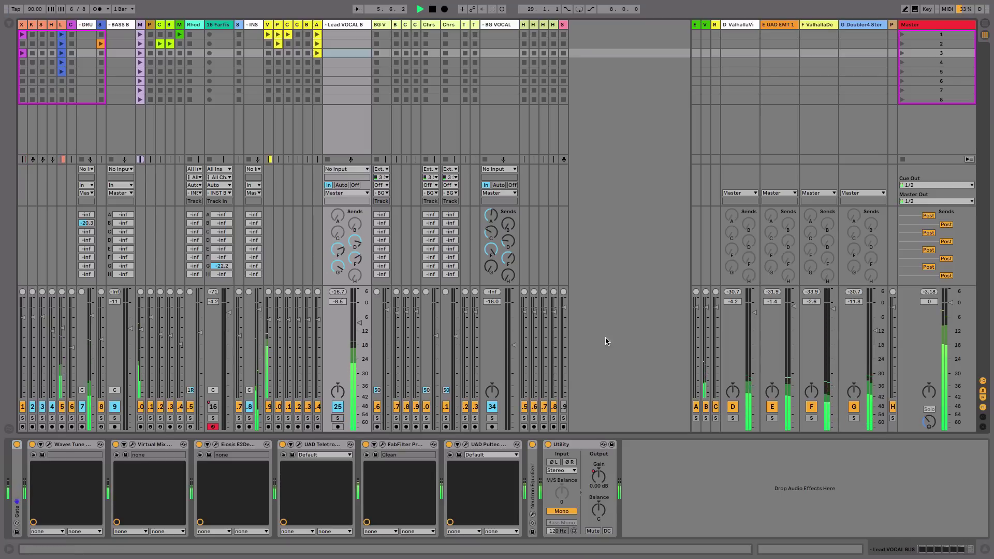
drag(878, 330, 879, 332)
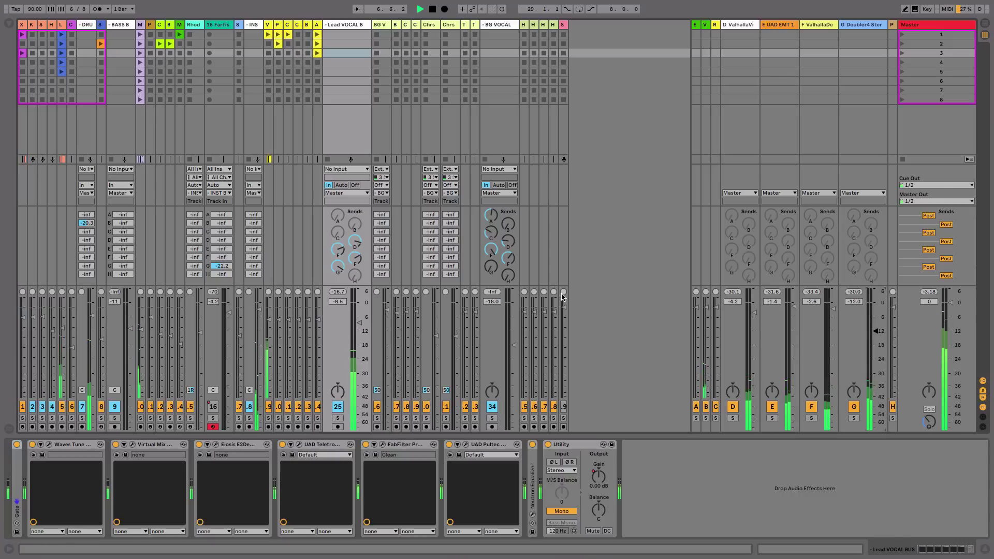
Compare the lead vocal in the playing mix with all its sends disabled and re-enabled, and stop playback
right_click(356, 244)
click(376, 255)
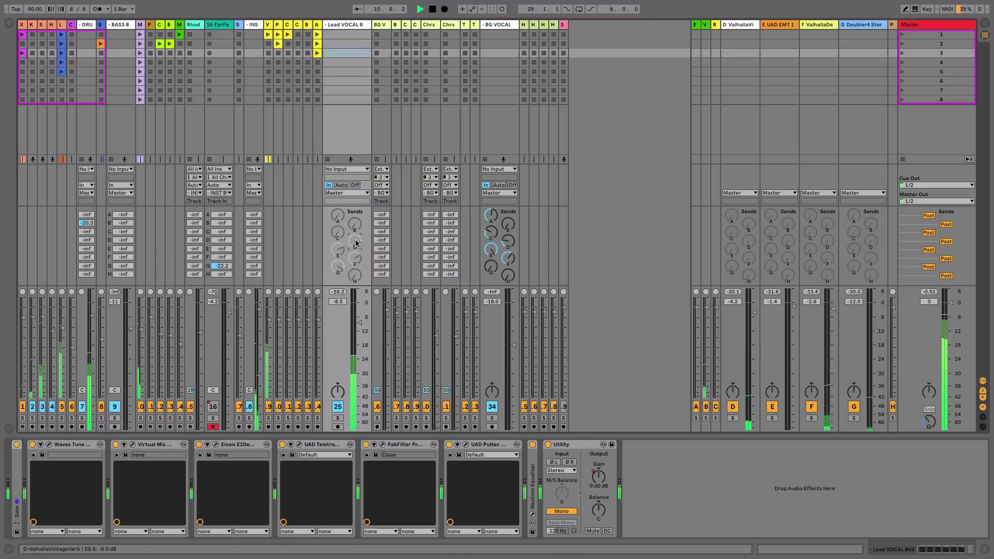
right_click(355, 242)
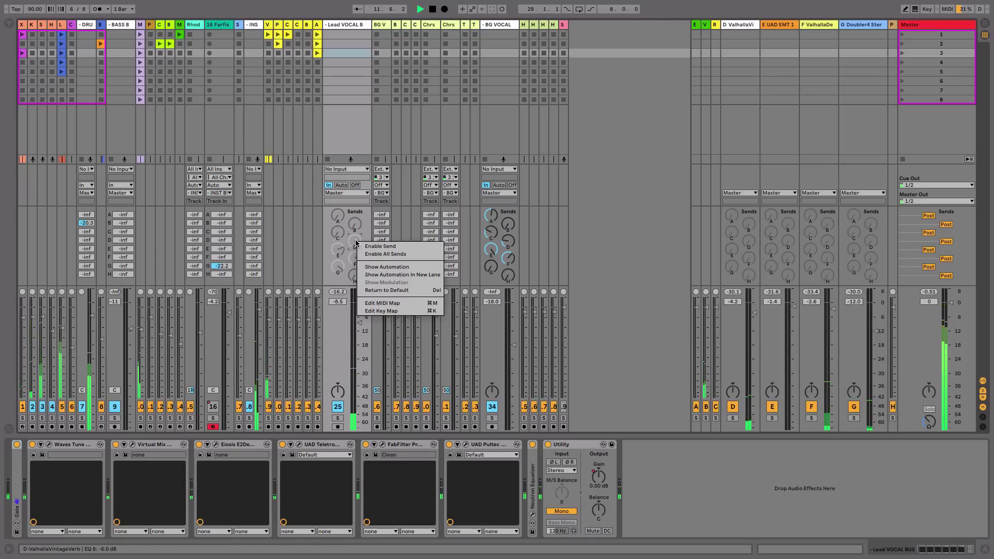
click(381, 257)
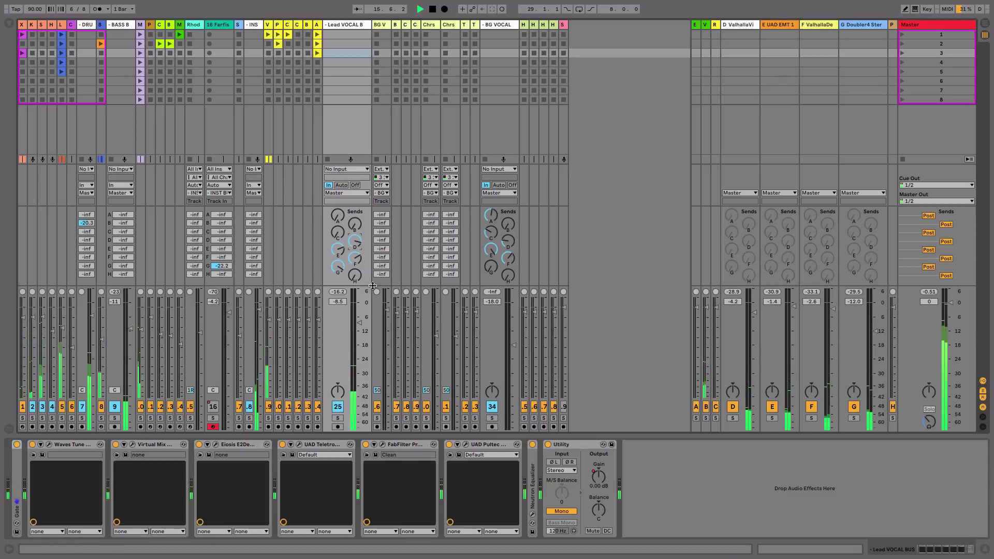
key(space)
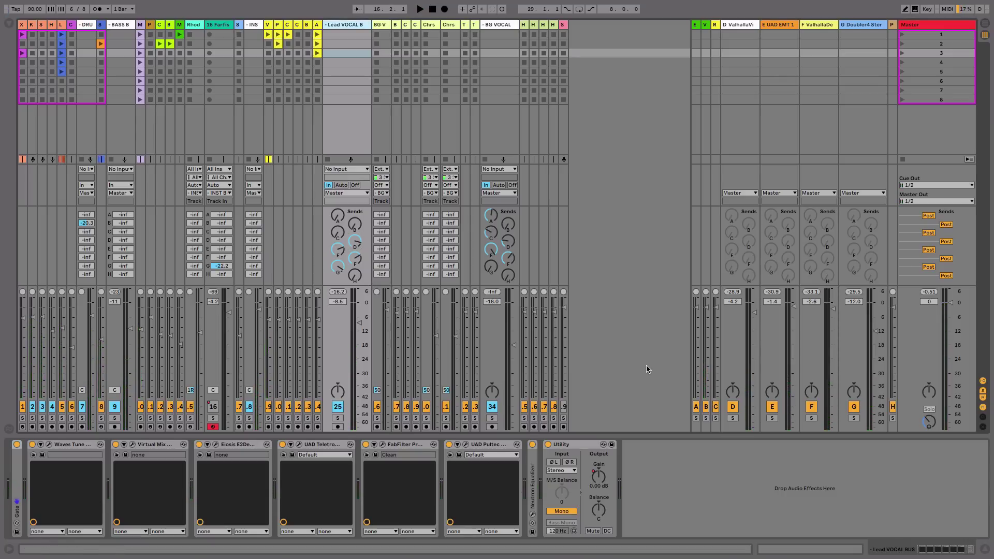